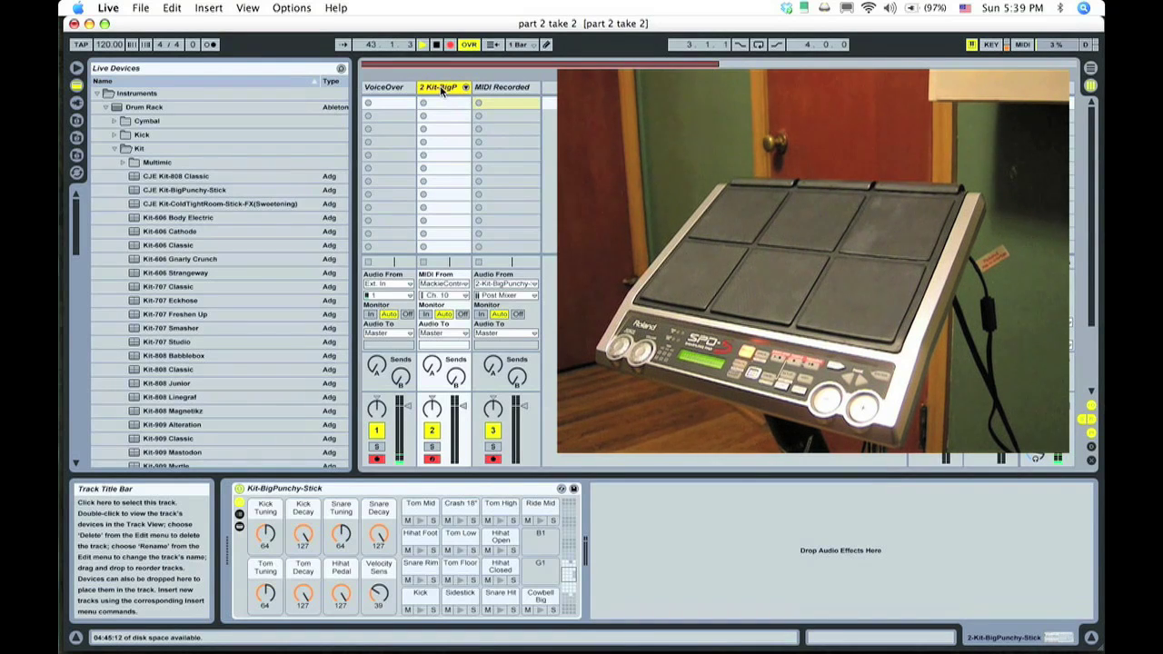
# Open Live's Preferences, then close them to return to the session
pyautogui.click(108, 7)
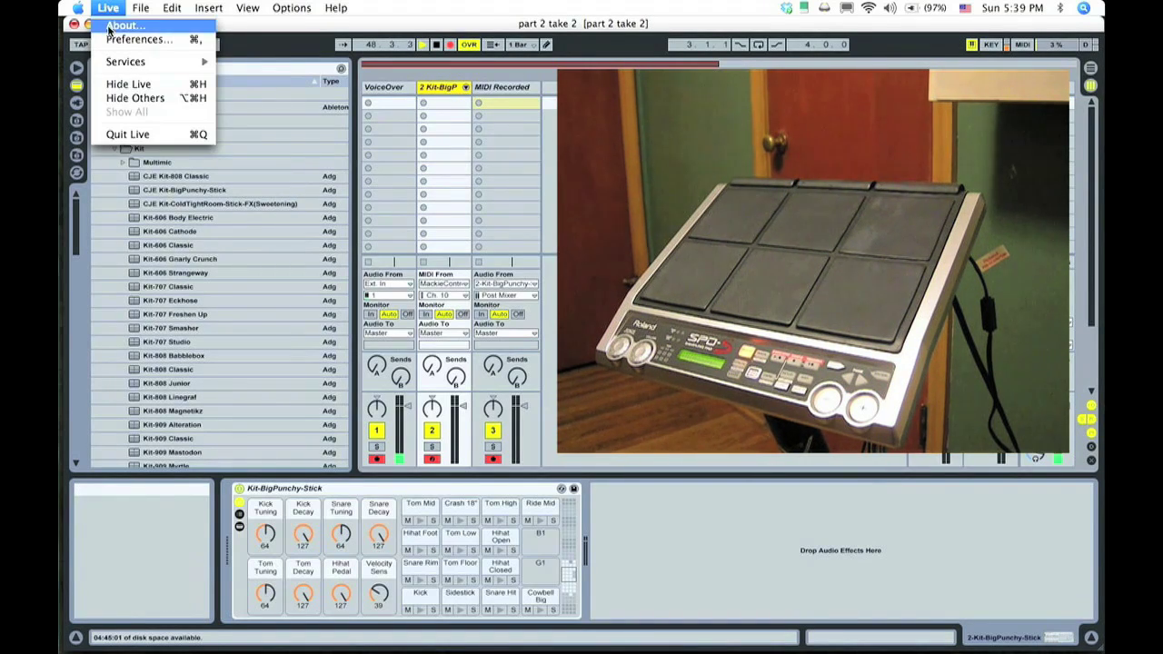
pyautogui.click(113, 41)
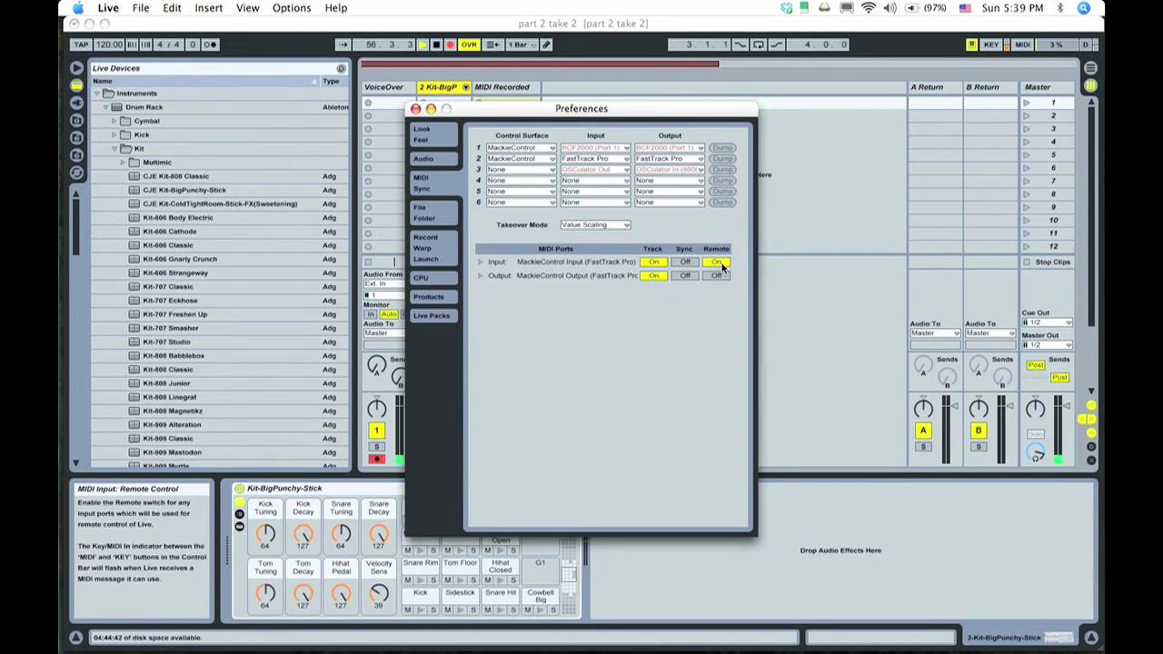
pyautogui.click(415, 109)
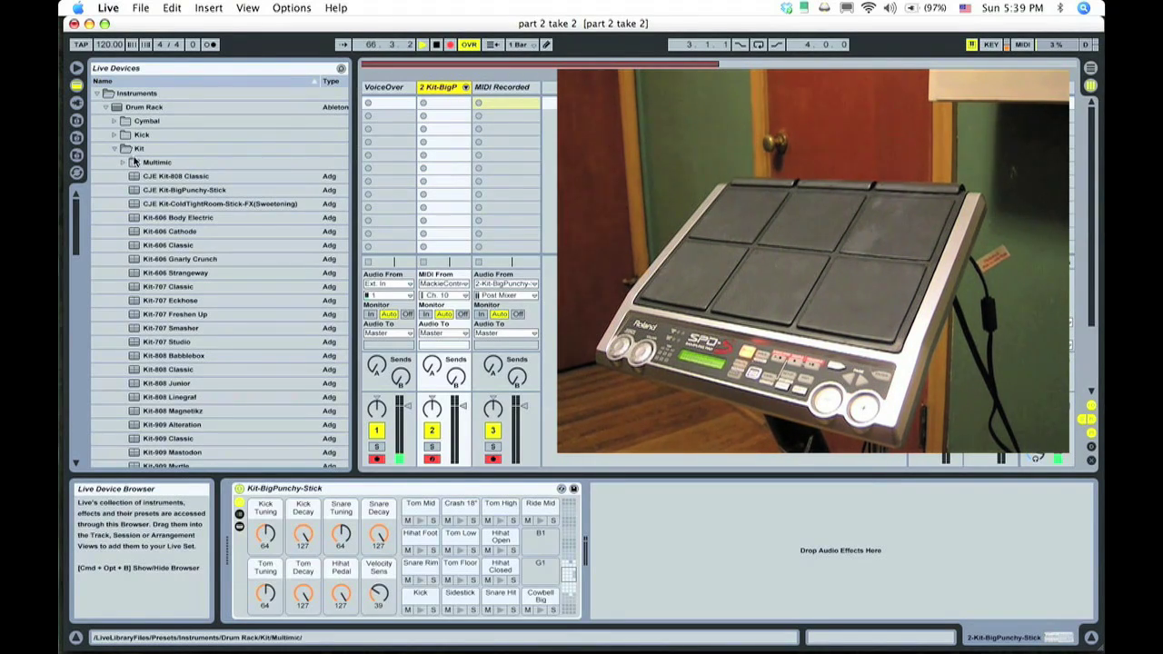
# Select the Kit-BigPunchy-Stick drum kit and audition its Kick and Tom Floor pads
pyautogui.scroll(-3, 209, 300)
pyautogui.scroll(-4, 209, 300)
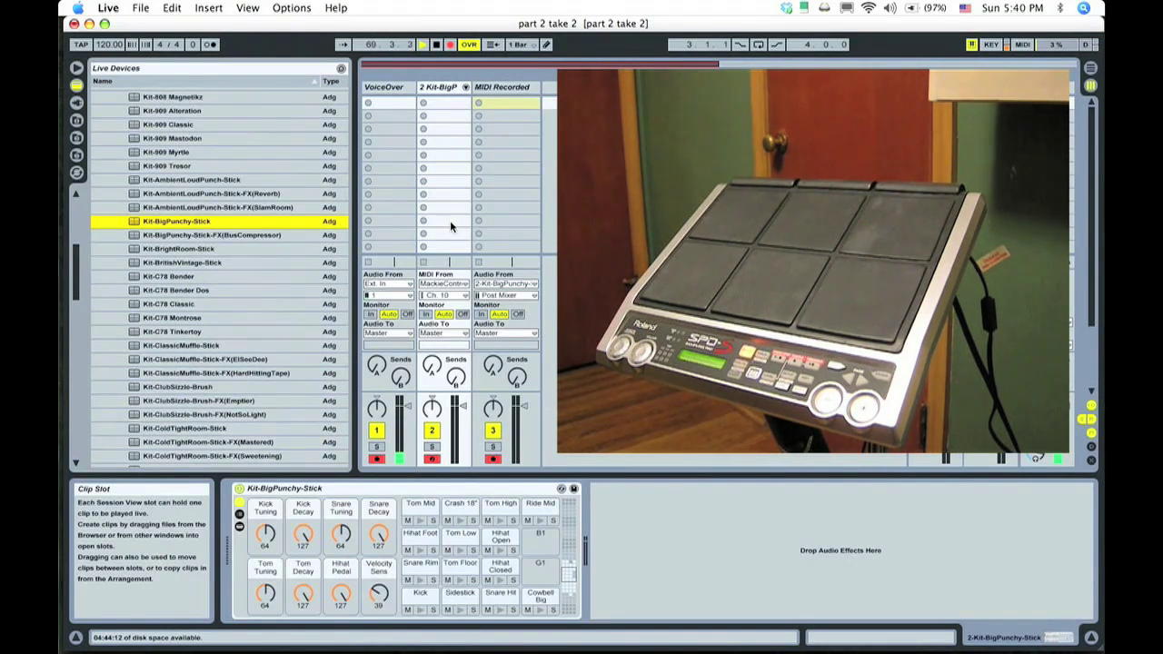
pyautogui.click(374, 490)
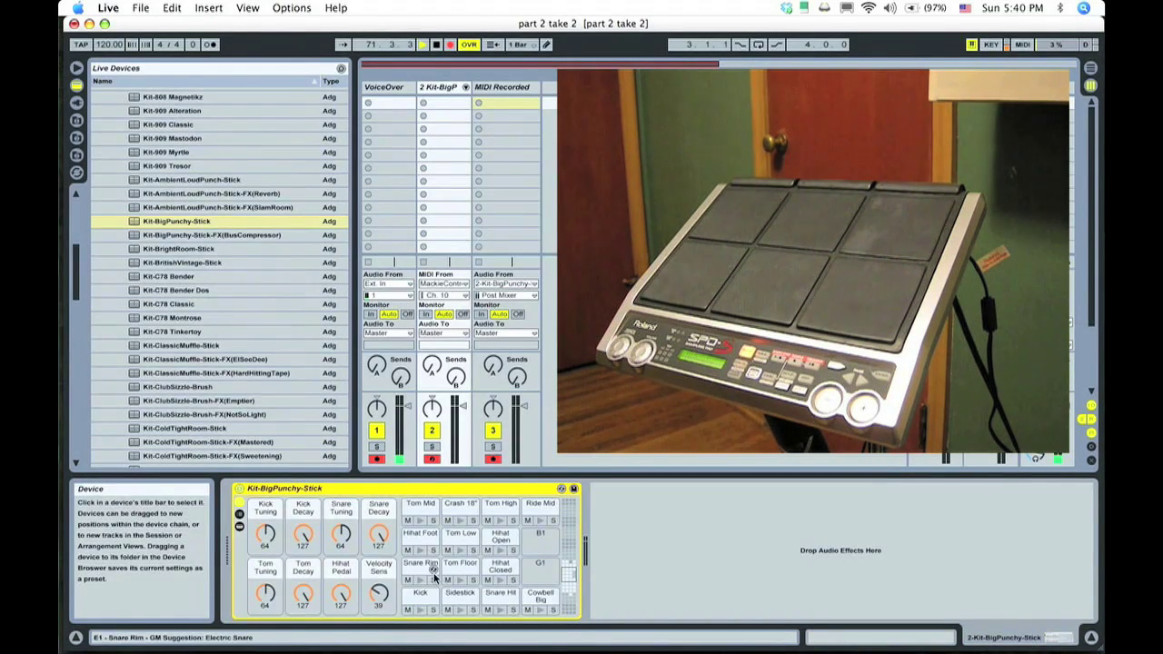
pyautogui.click(421, 610)
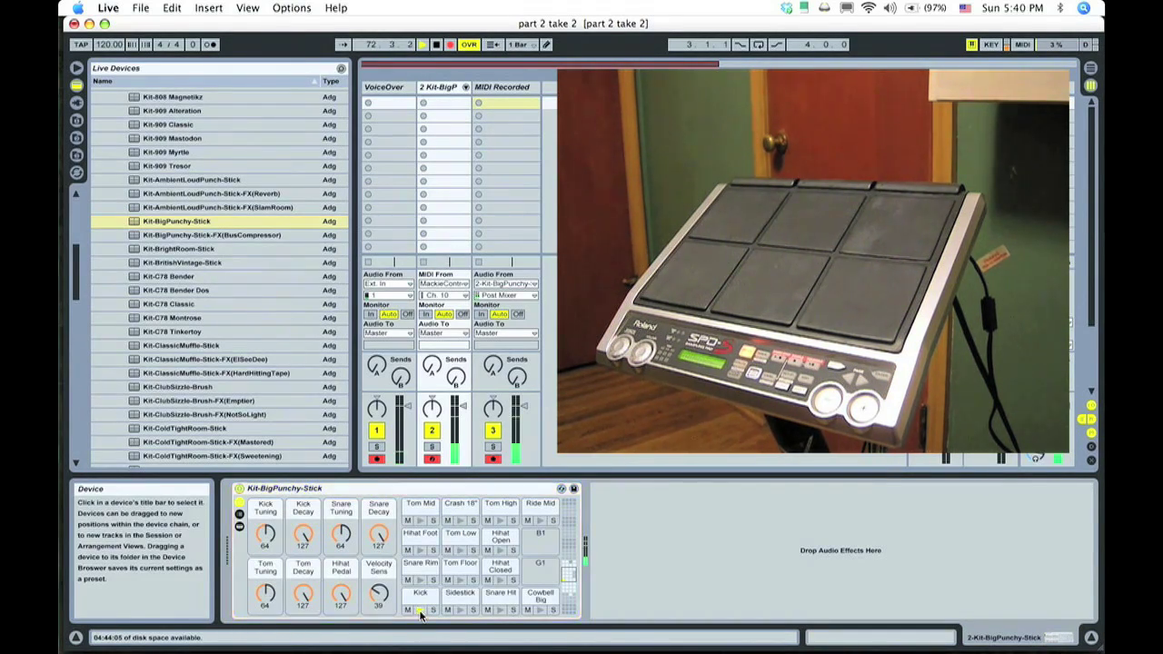
pyautogui.click(459, 582)
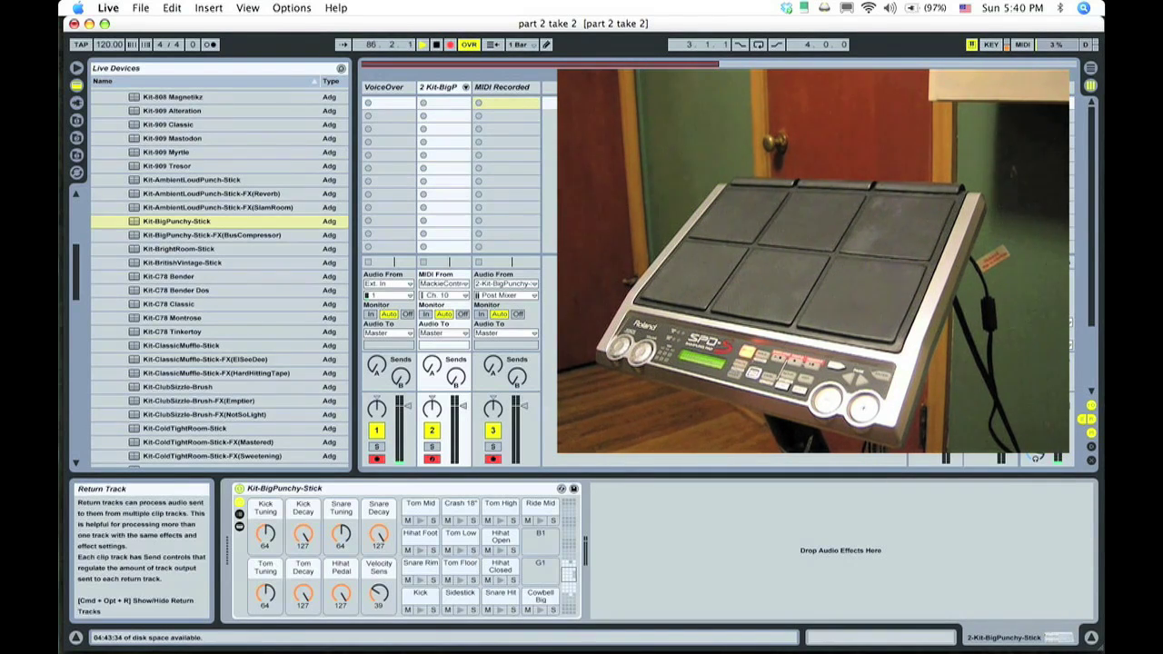
# In MIDI Map Mode, map the pad's G#3 note to Snare Tuning
pyautogui.click(1023, 45)
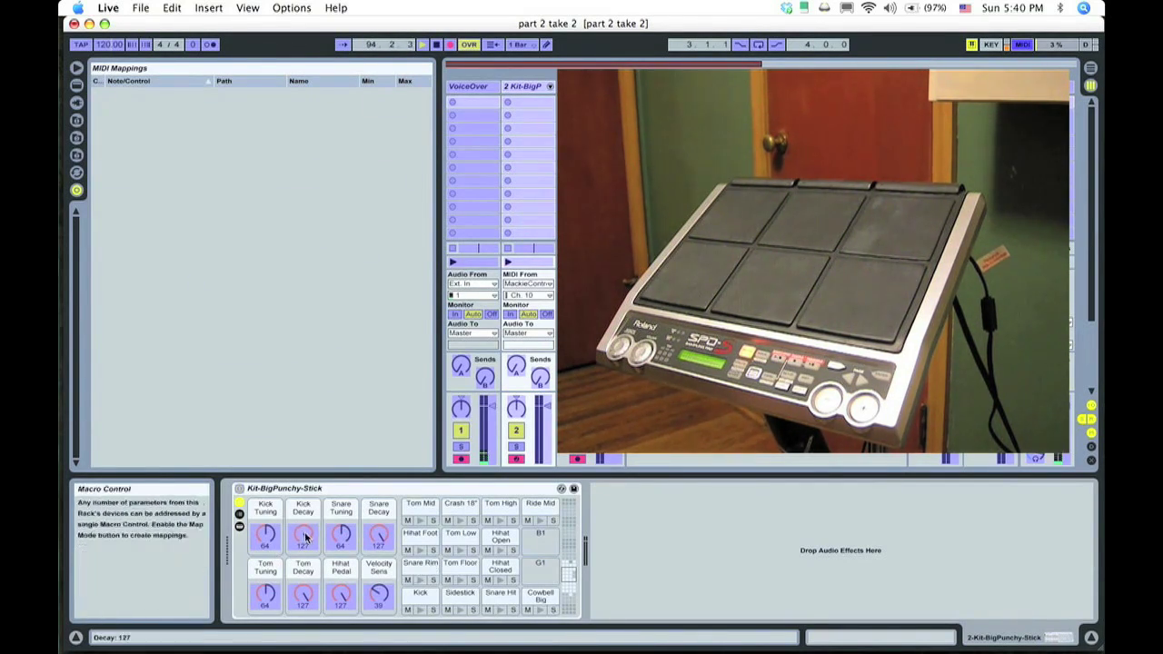
pyautogui.click(341, 536)
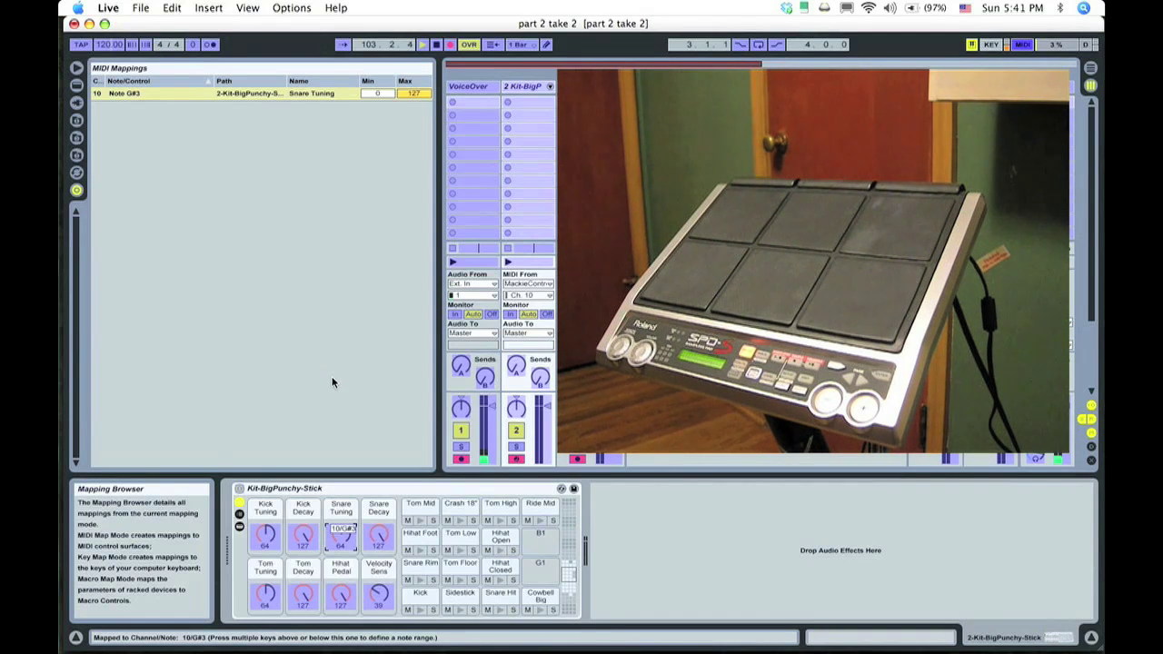
pyautogui.click(1023, 46)
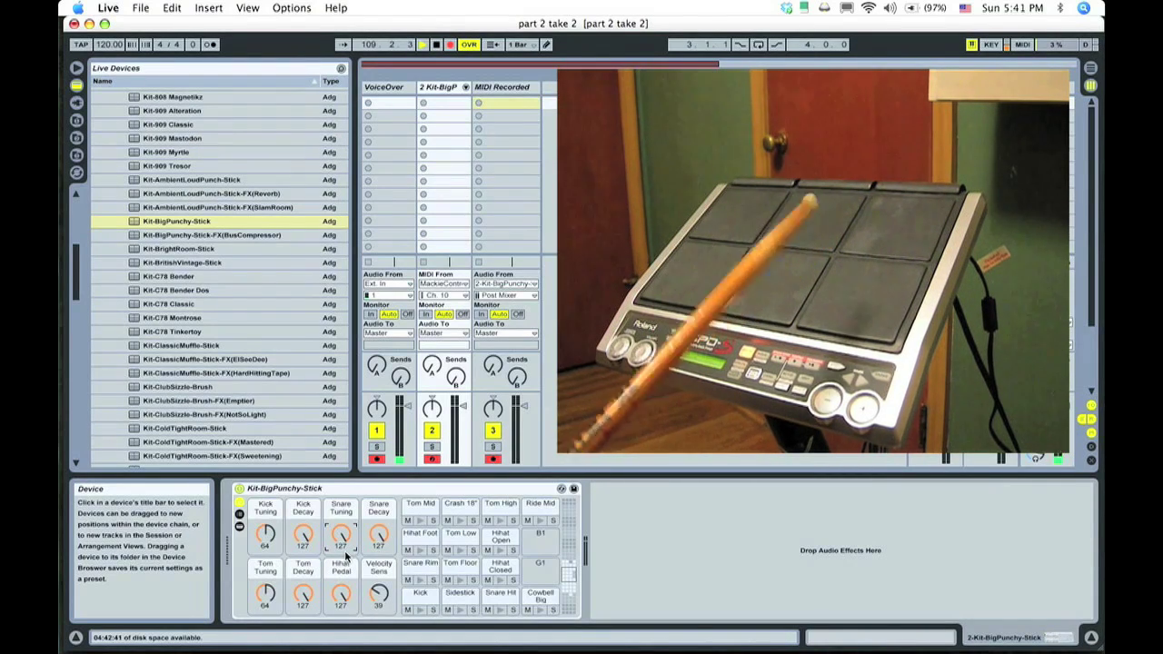
# Test by turning Snare Tuning from 127 to 0, then delete the G#3 mapping
pyautogui.moveTo(344, 551); pyautogui.dragTo(346, 556)
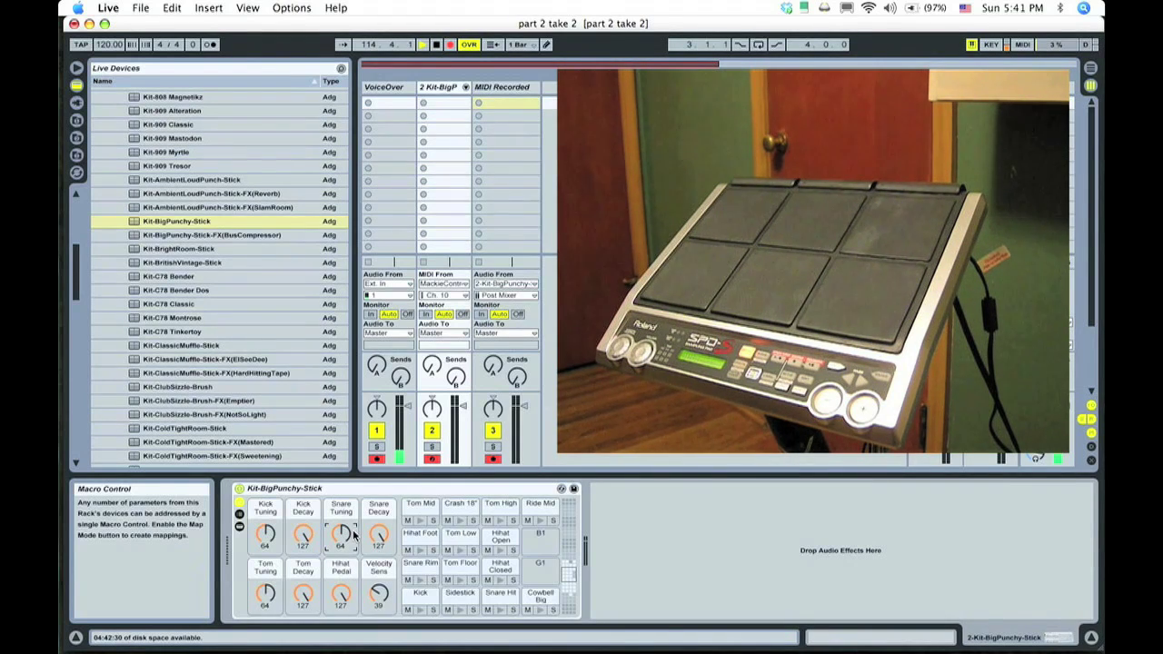
pyautogui.click(1025, 47)
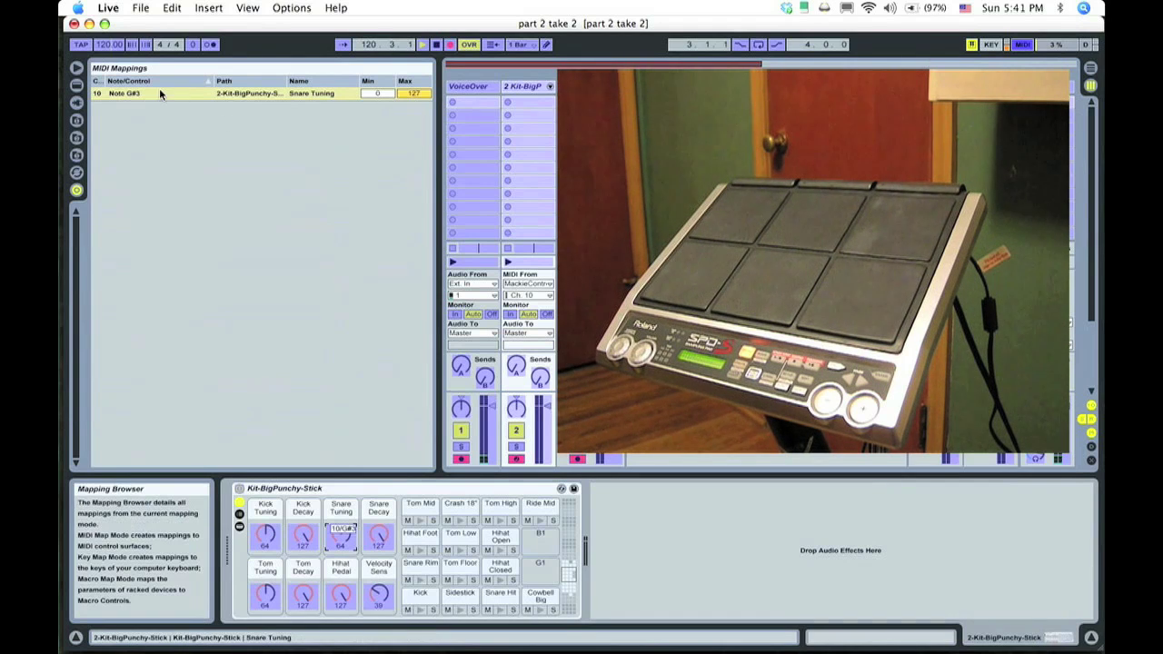
pyautogui.press('Delete')
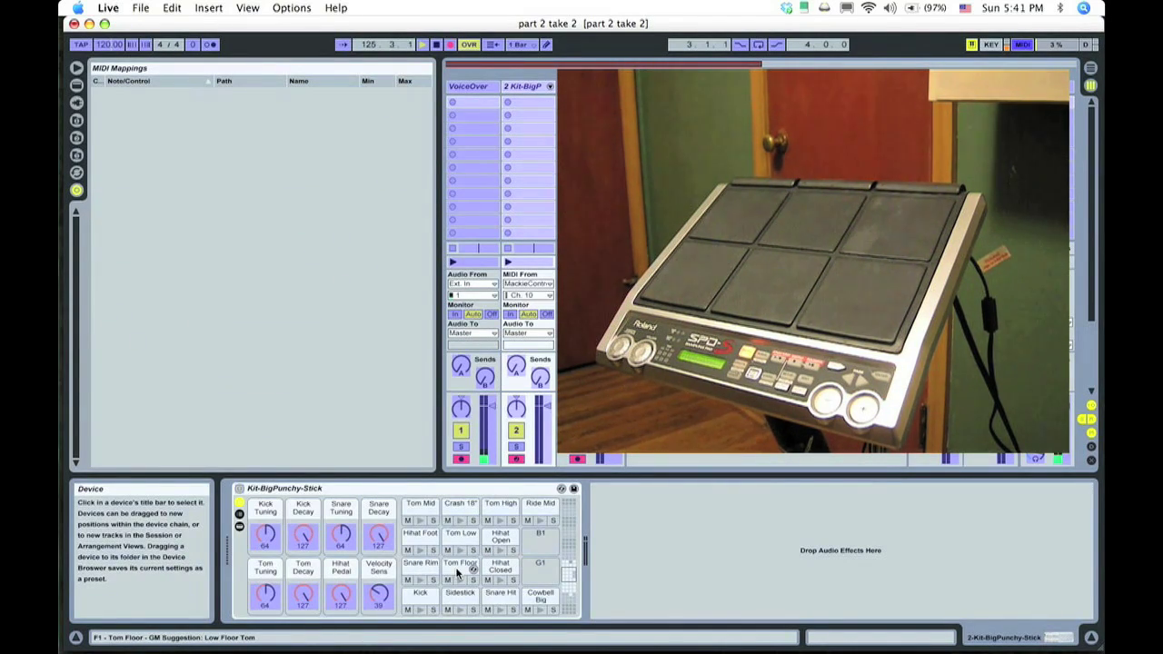
# Exit MIDI Map Mode and step through the Drum Rack pad banks C1–D#2, C2–D#3 and C3–D#4
pyautogui.click(1023, 43)
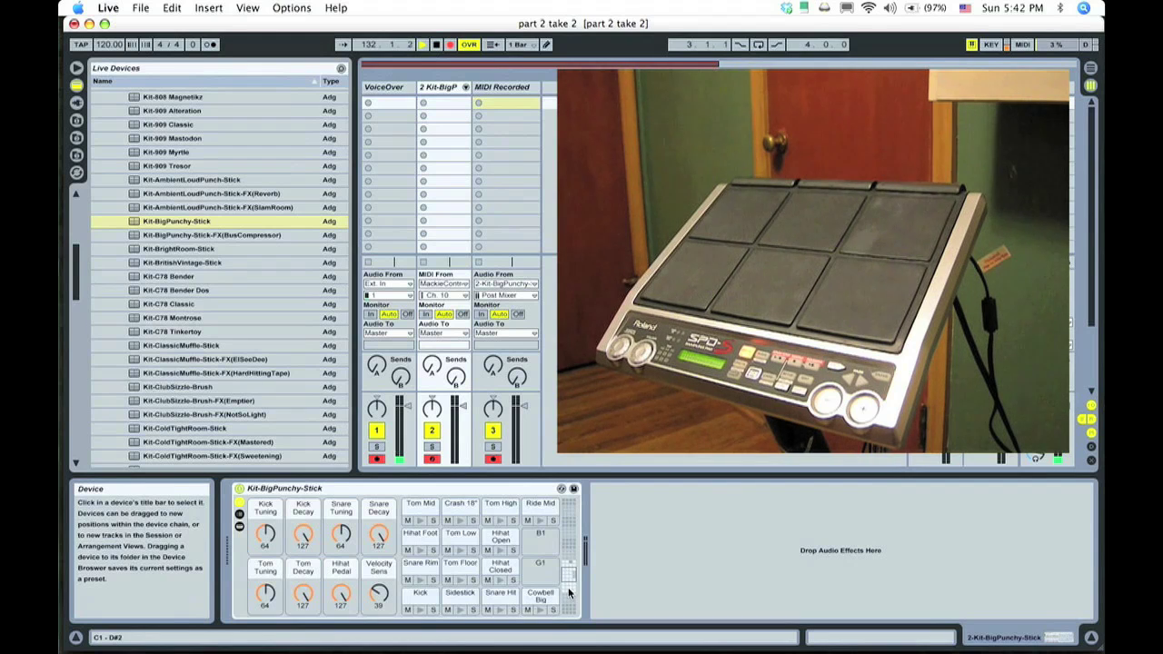
pyautogui.moveTo(572, 595); pyautogui.dragTo(570, 589)
pyautogui.scroll(9, 570, 589)
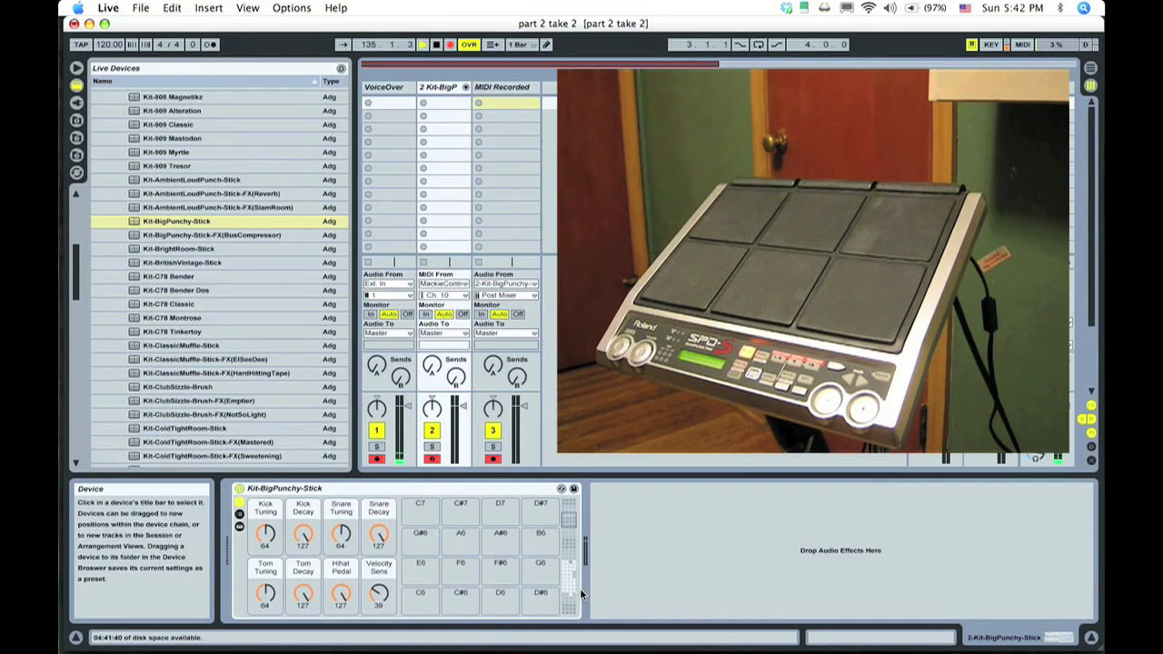
pyautogui.click(572, 550)
pyautogui.click(571, 558)
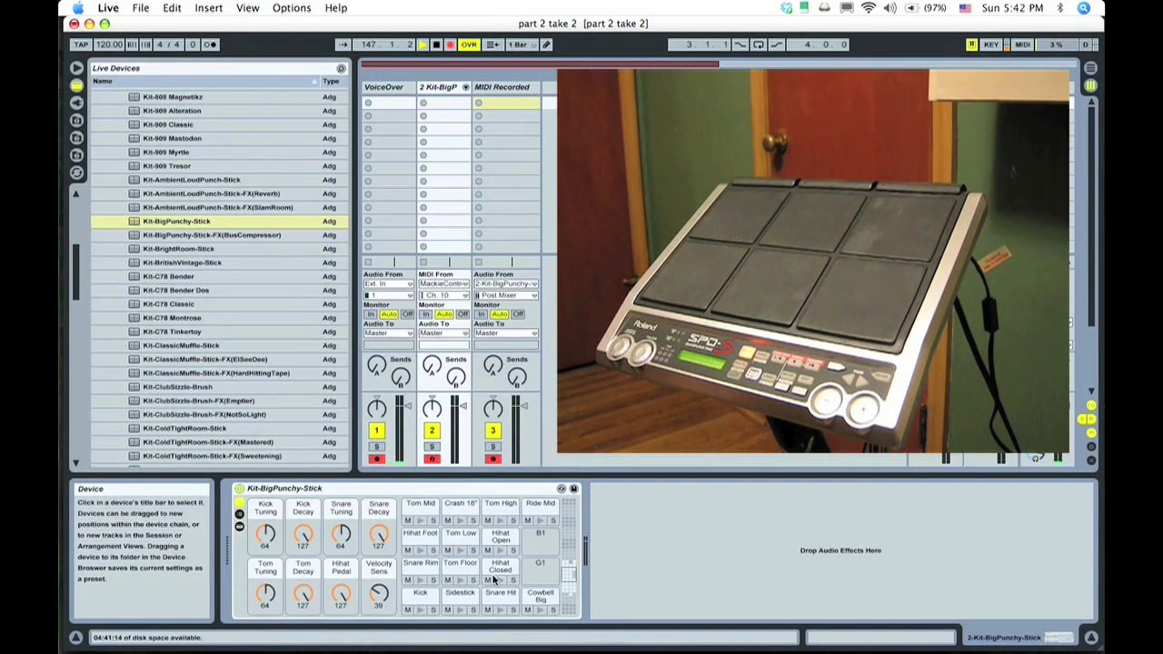
pyautogui.scroll(8, 571, 573)
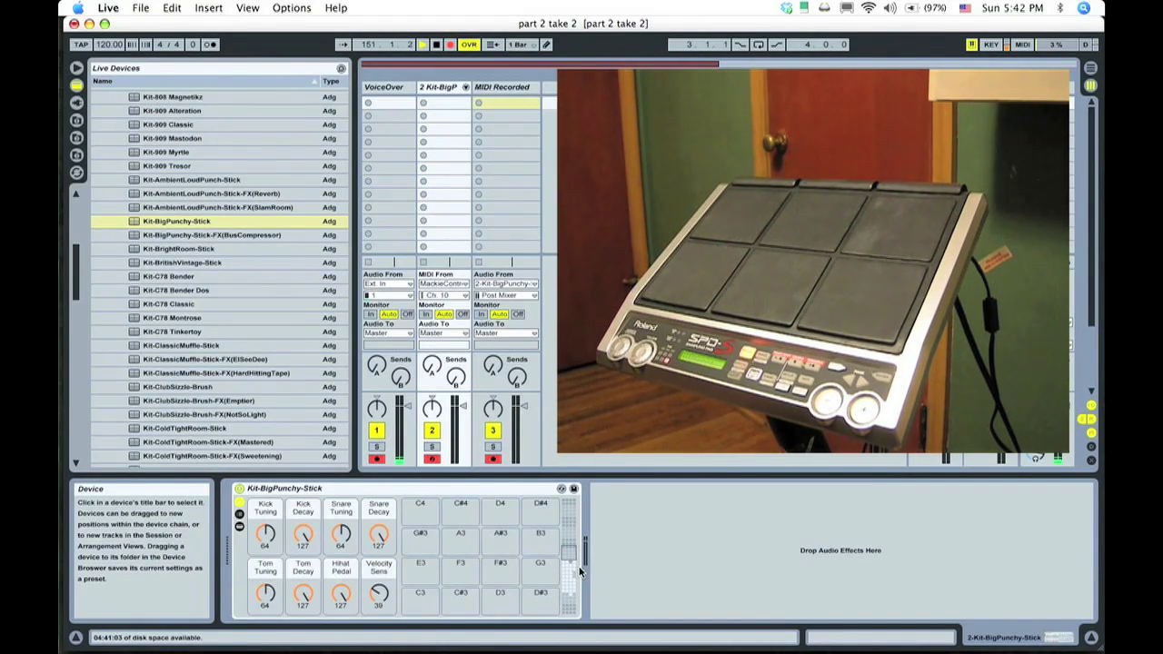
# Insert the GM Drum Map rack from MIDI Effects > Tools ahead of Kit-BigPunchy-Stick
pyautogui.scroll(-3, 568, 570)
pyautogui.scroll(-3, 570, 573)
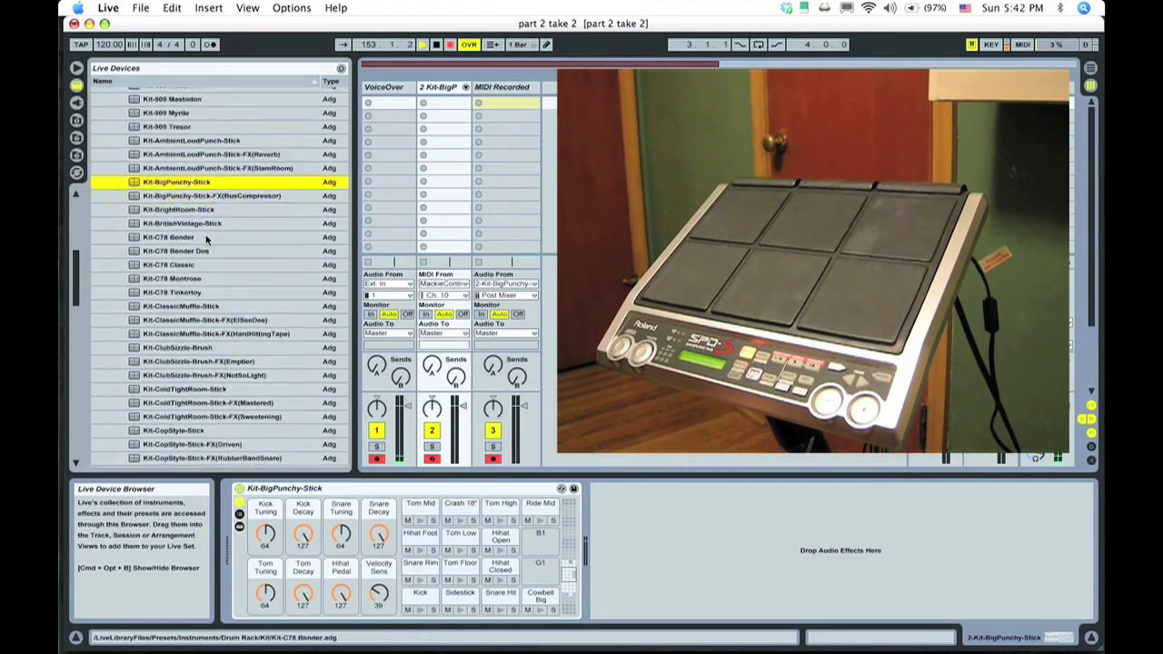
pyautogui.scroll(-20, 206, 239)
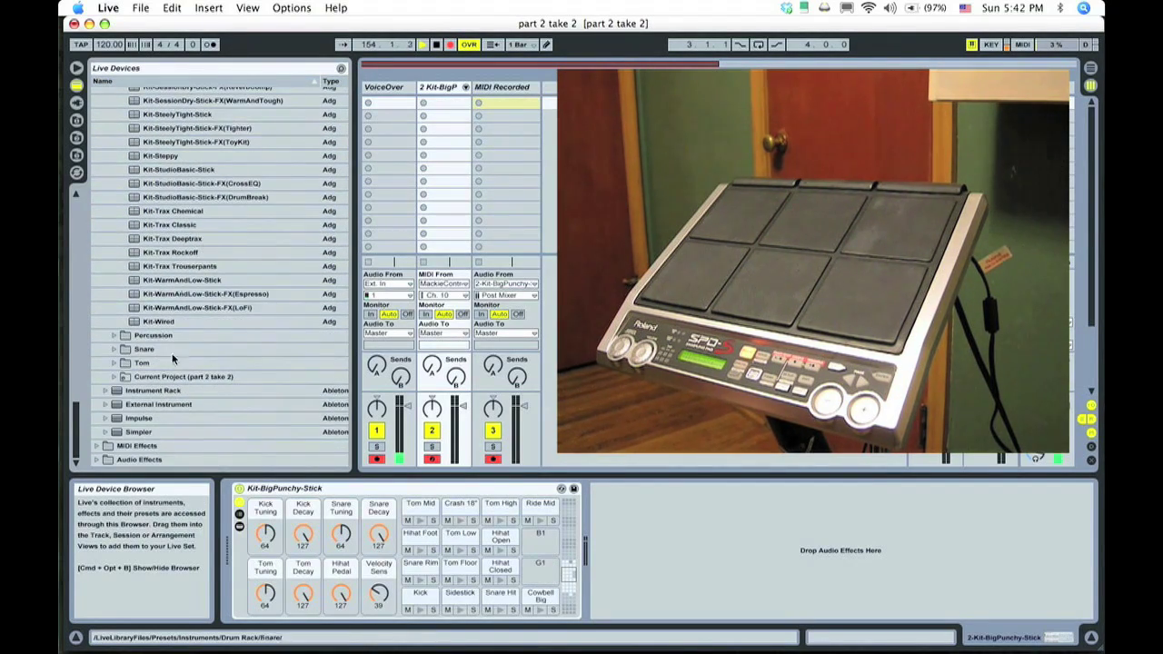
pyautogui.click(98, 446)
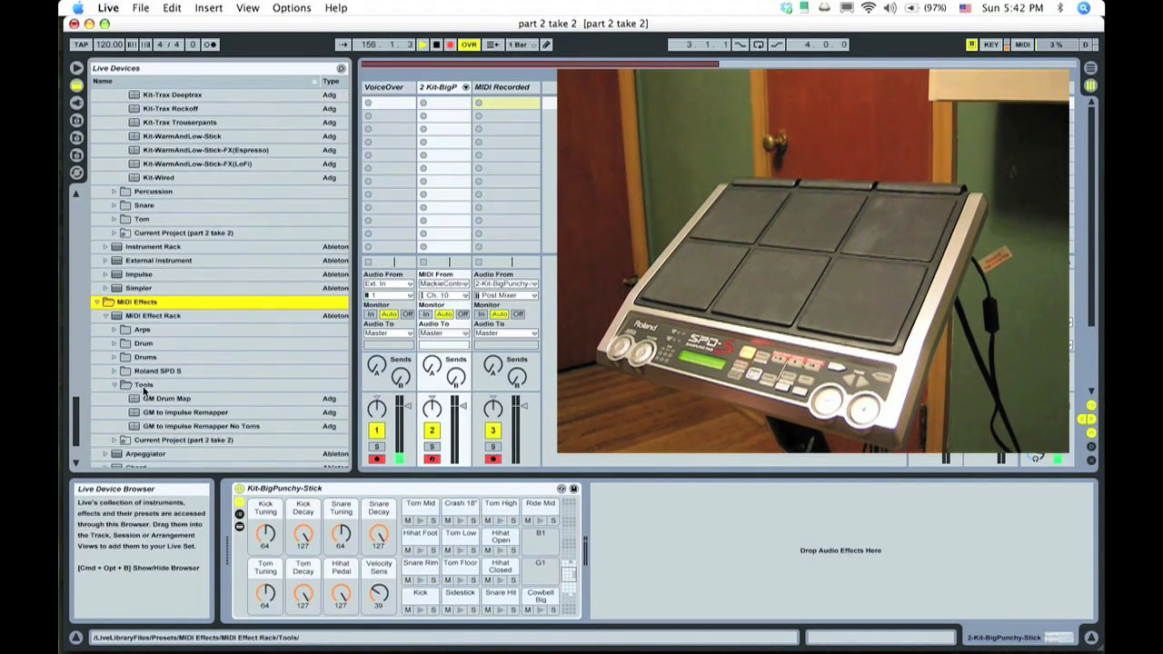
pyautogui.click(153, 385)
pyautogui.click(162, 400)
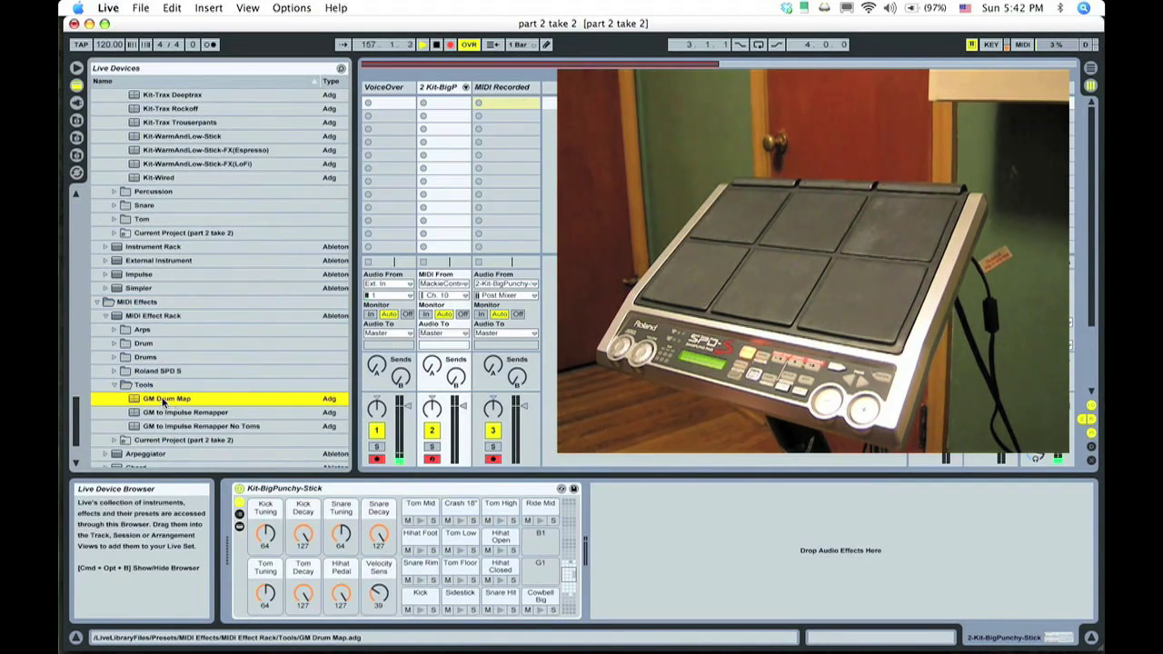
pyautogui.moveTo(163, 402); pyautogui.dragTo(232, 531)
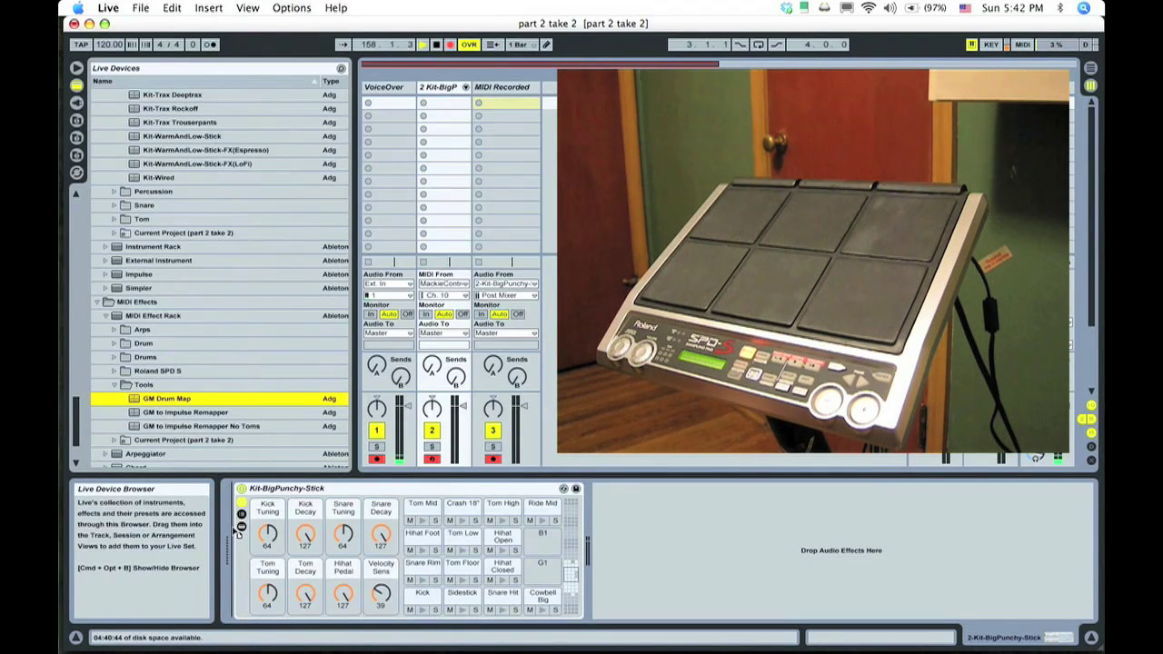
pyautogui.moveTo(232, 532); pyautogui.dragTo(234, 531)
# Delete all 47 GM Drum Map chains and show the rack's key zone editor
pyautogui.scroll(-15, 296, 537)
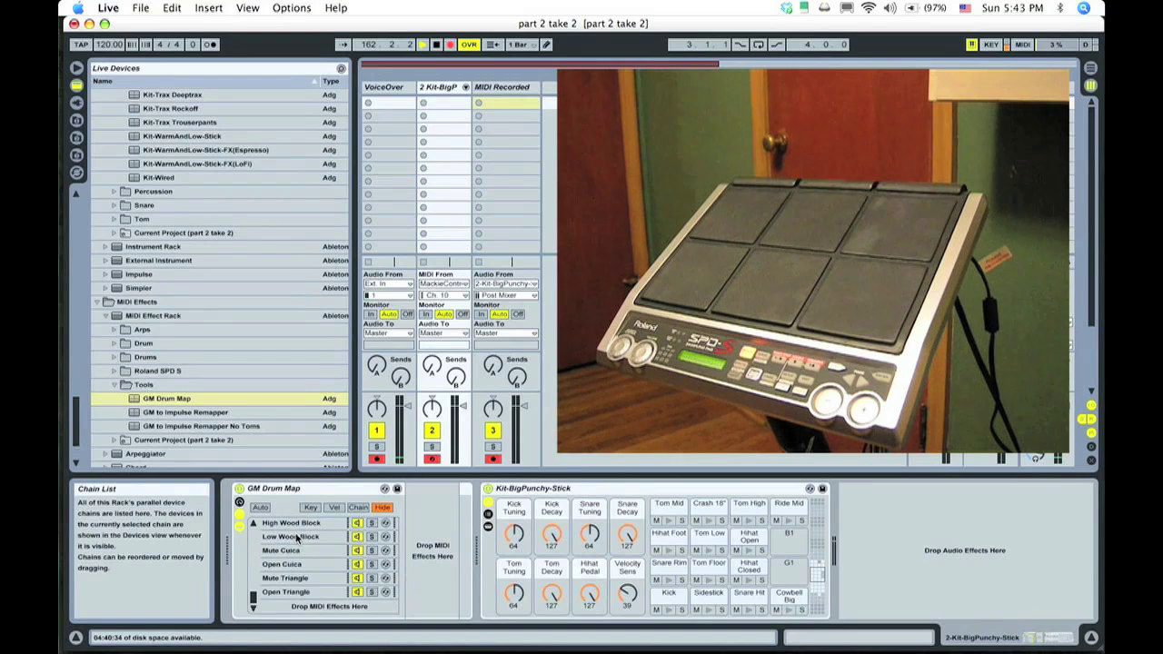
pyautogui.keyDown('shift'); pyautogui.click(305, 593); pyautogui.keyUp('shift')
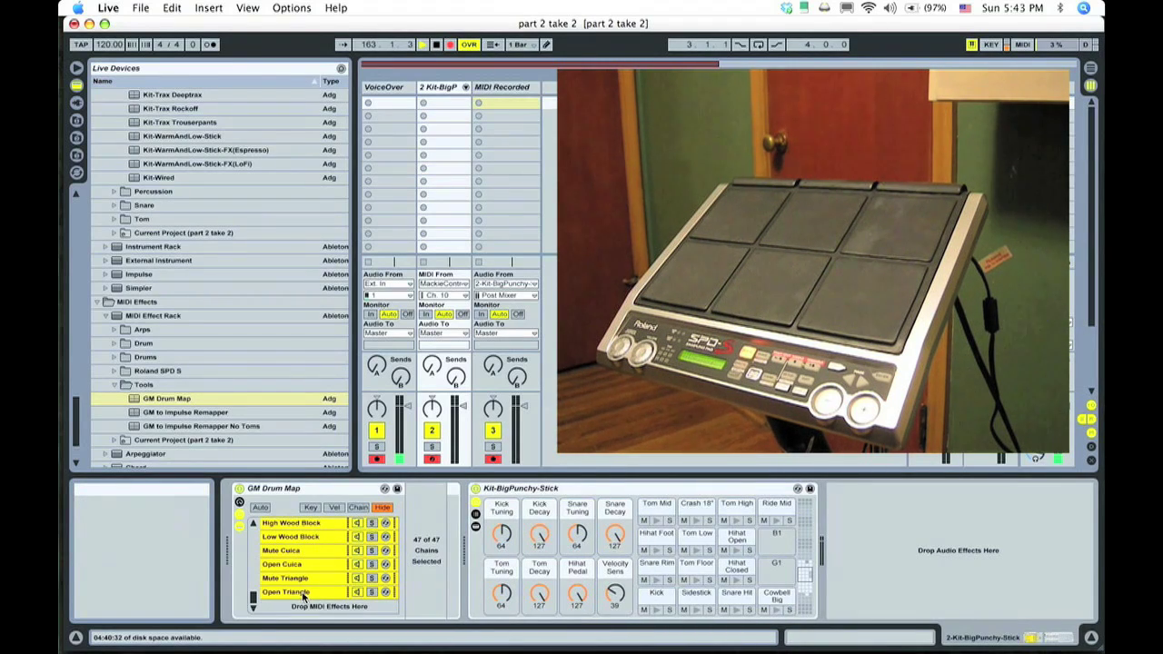
pyautogui.press('Delete')
pyautogui.click(310, 507)
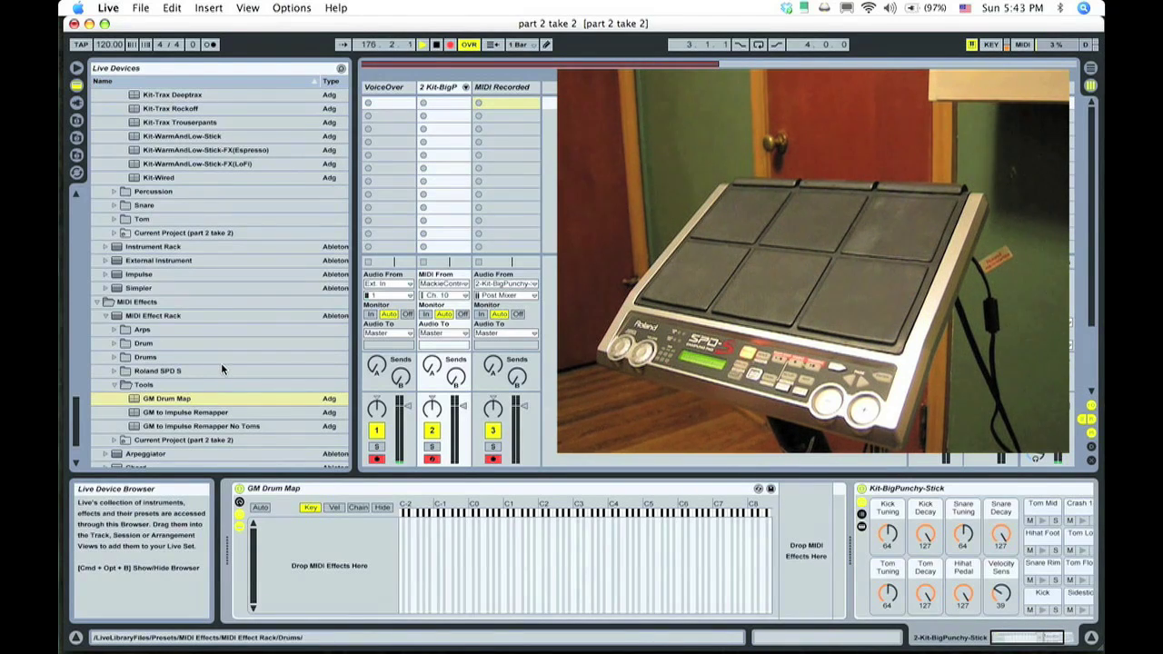
# Add a Pitch effect chain to GM Drum Map and narrow its key zone to G#3
pyautogui.scroll(-2, 220, 362)
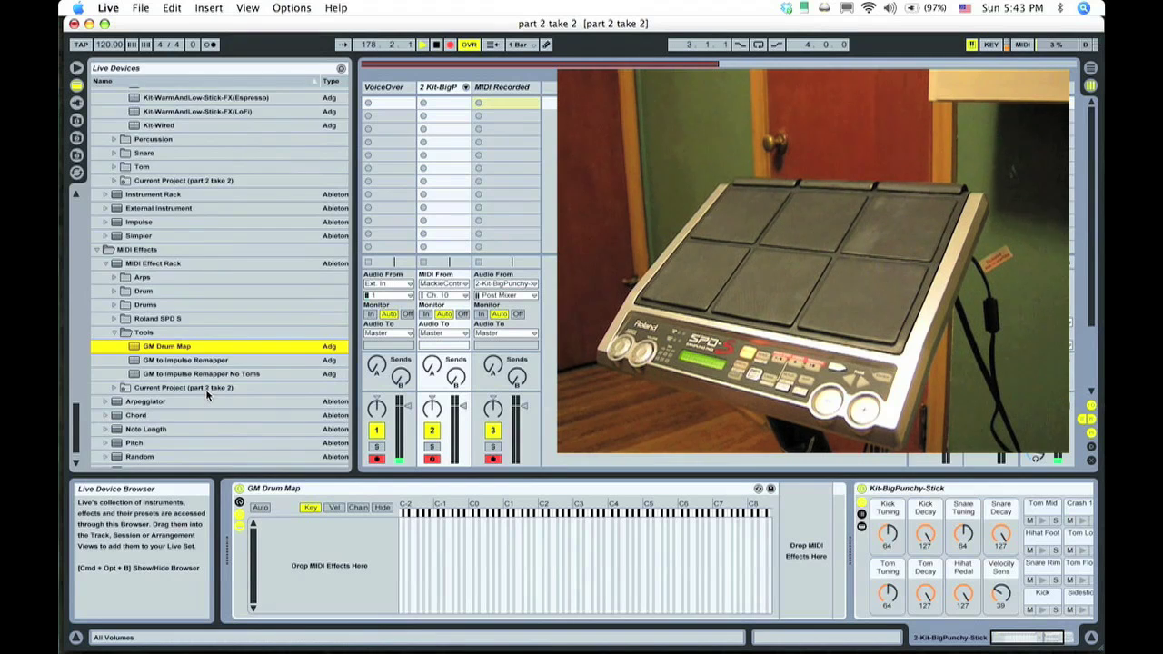
pyautogui.scroll(-2, 205, 393)
pyautogui.click(136, 405)
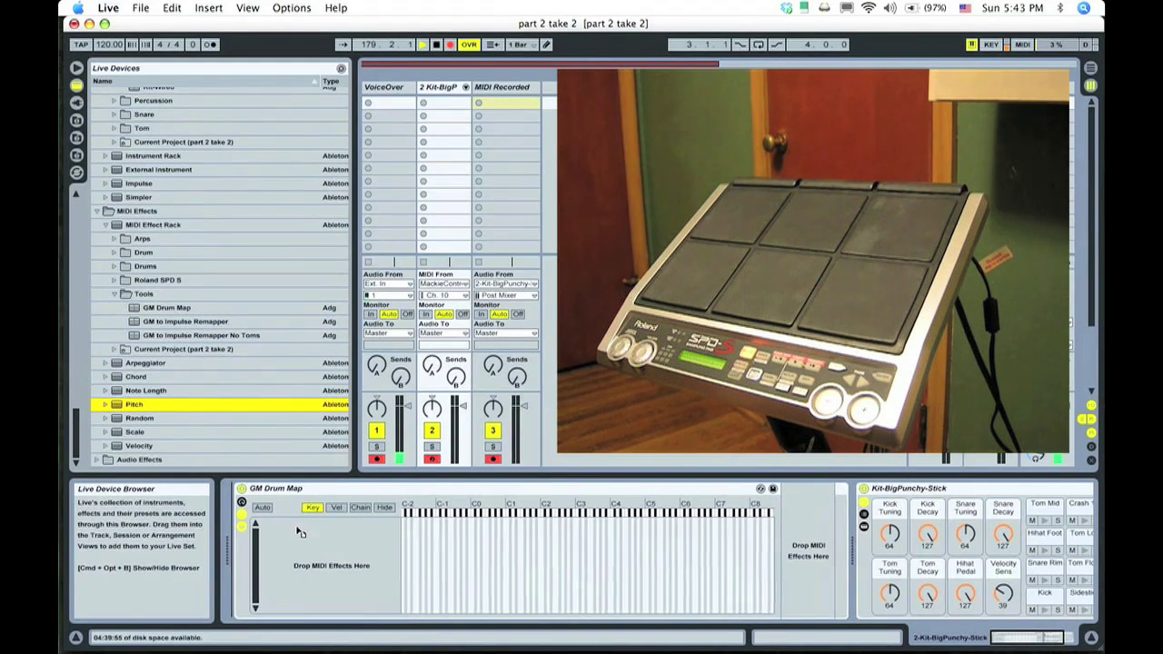
pyautogui.moveTo(299, 532); pyautogui.dragTo(335, 543)
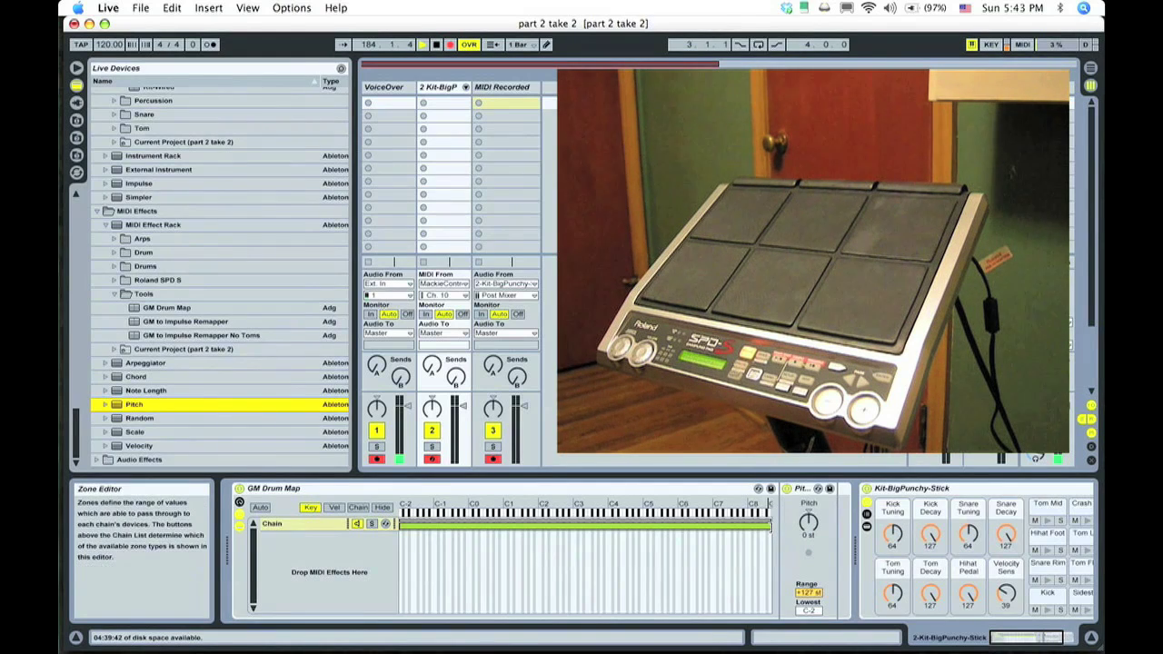
pyautogui.moveTo(769, 525); pyautogui.dragTo(651, 527)
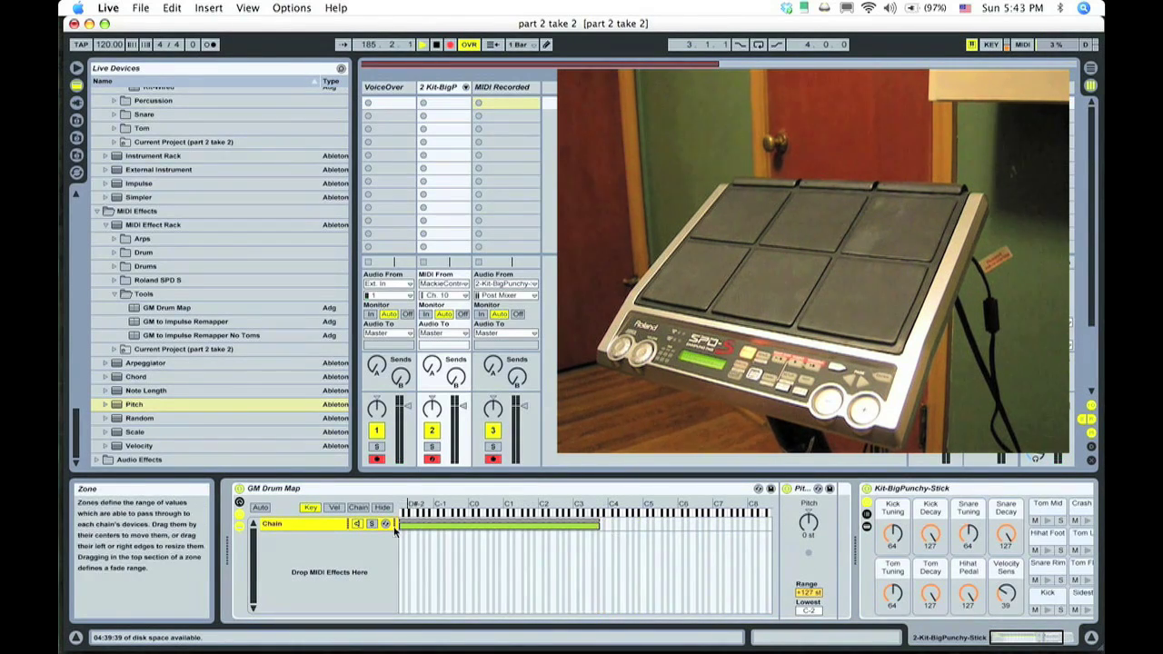
pyautogui.moveTo(399, 527); pyautogui.dragTo(629, 538)
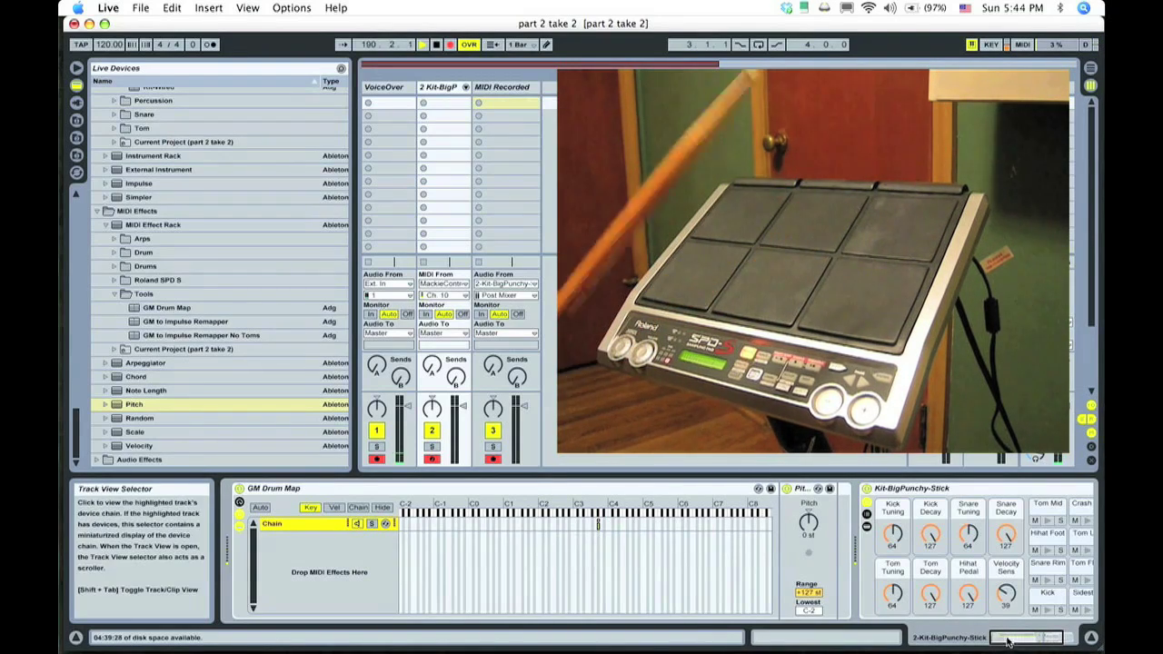
# Shift the track view right so the full Kit-BigPunchy-Stick pad grid is visible
pyautogui.moveTo(1024, 638); pyautogui.dragTo(1042, 642)
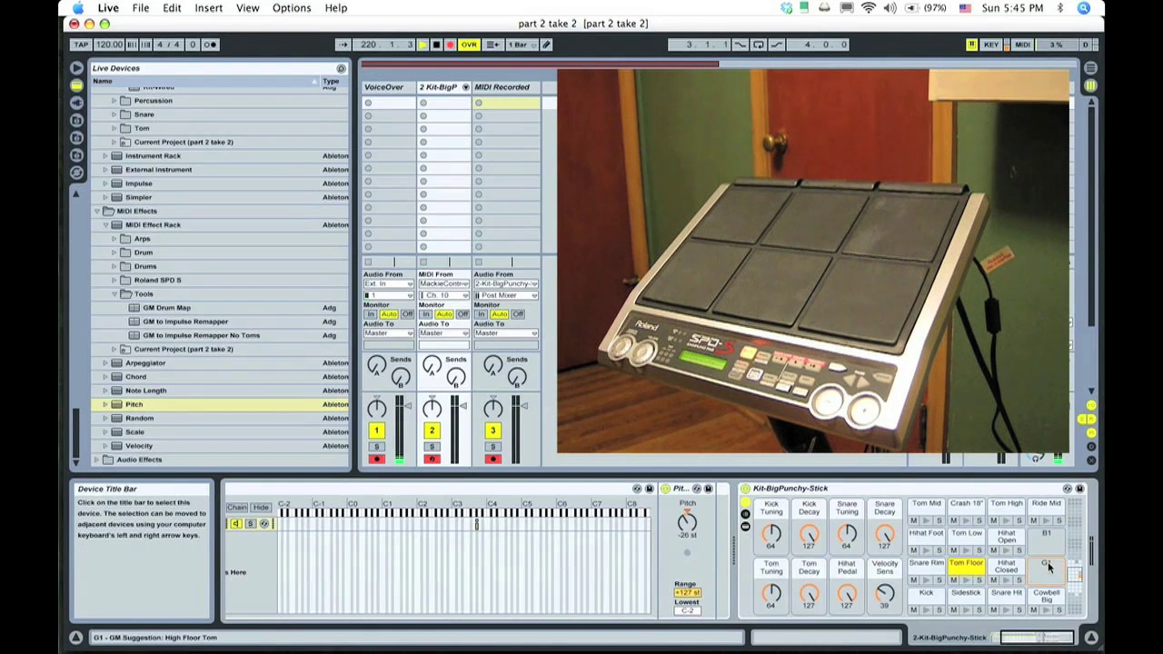
pyautogui.moveTo(1048, 566); pyautogui.dragTo(1051, 566)
pyautogui.moveTo(973, 570); pyautogui.dragTo(976, 571)
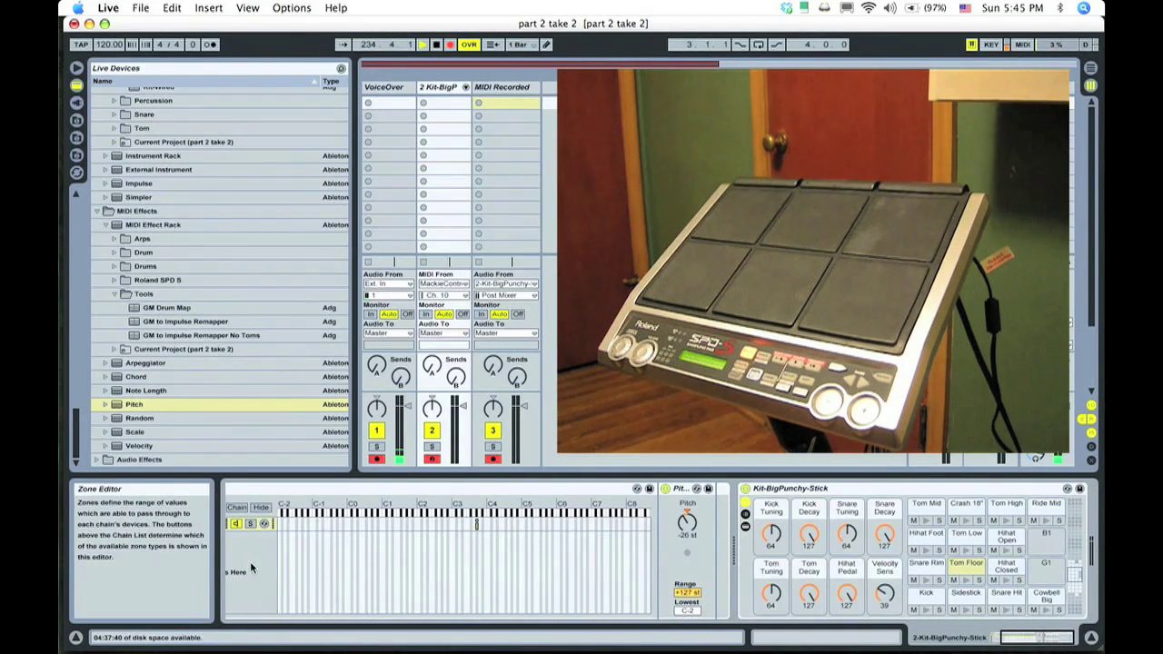
# Bring GM Drum Map back into view and rename its chain to Pad 9
pyautogui.moveTo(1042, 647); pyautogui.dragTo(996, 645)
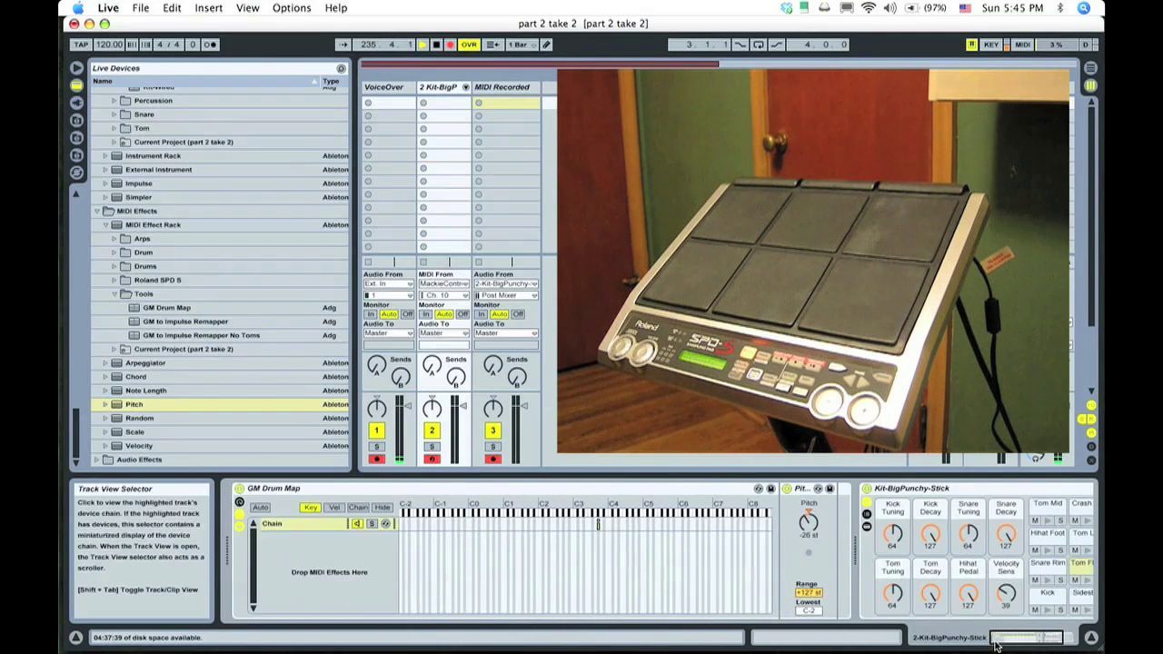
pyautogui.rightClick(279, 525)
pyautogui.click(293, 539)
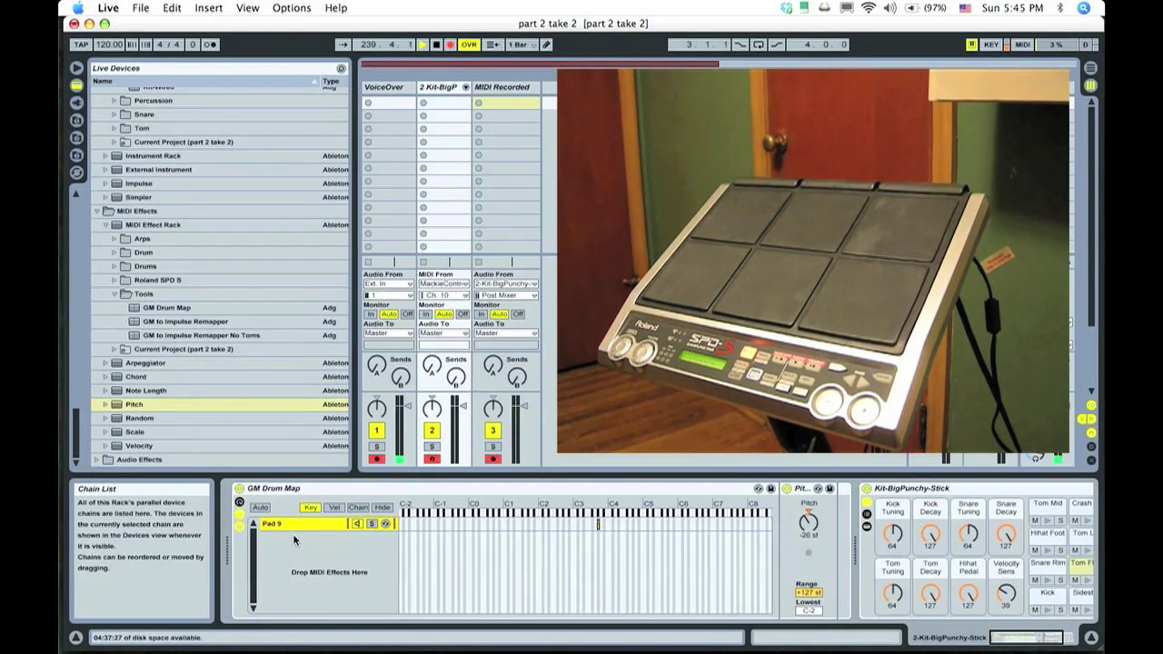
# Add a Pad 8 Pitch chain with a single-key zone, transposed down about two octaves
pyautogui.click(134, 406)
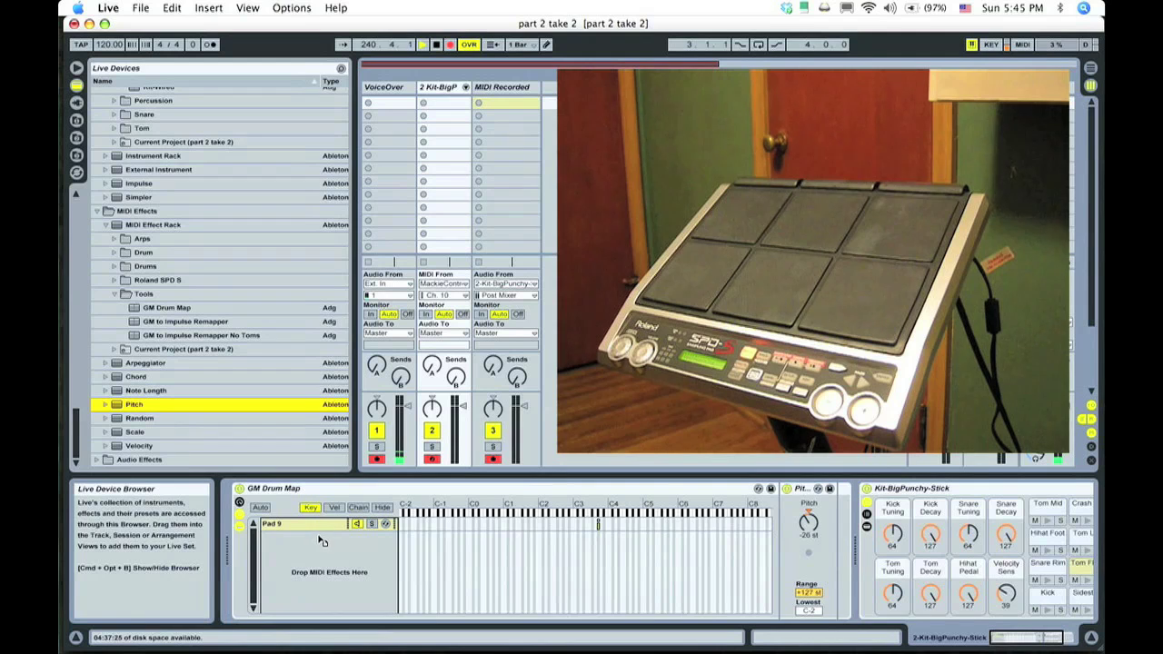
pyautogui.moveTo(321, 543); pyautogui.dragTo(293, 542)
pyautogui.click(277, 538)
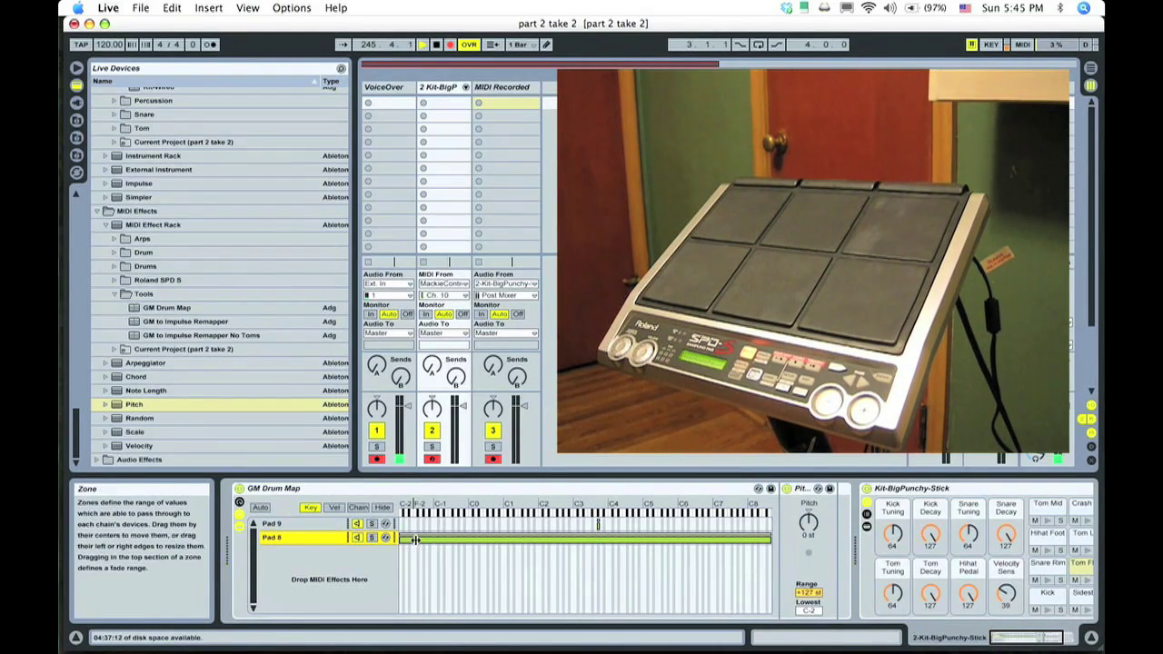
pyautogui.moveTo(402, 543); pyautogui.dragTo(611, 550)
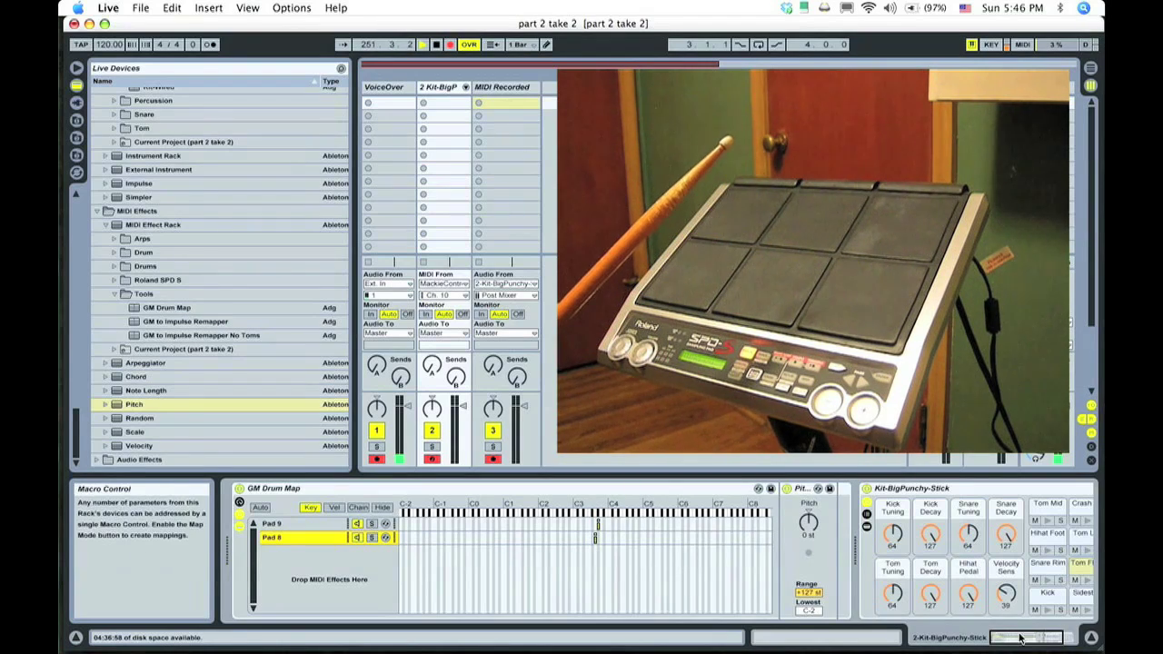
pyautogui.hscroll(3, 783, 516)
pyautogui.moveTo(688, 521)
pyautogui.mouseDown()
pyautogui.moveTo(688, 544)
pyautogui.moveTo(688, 521)
pyautogui.mouseUp()
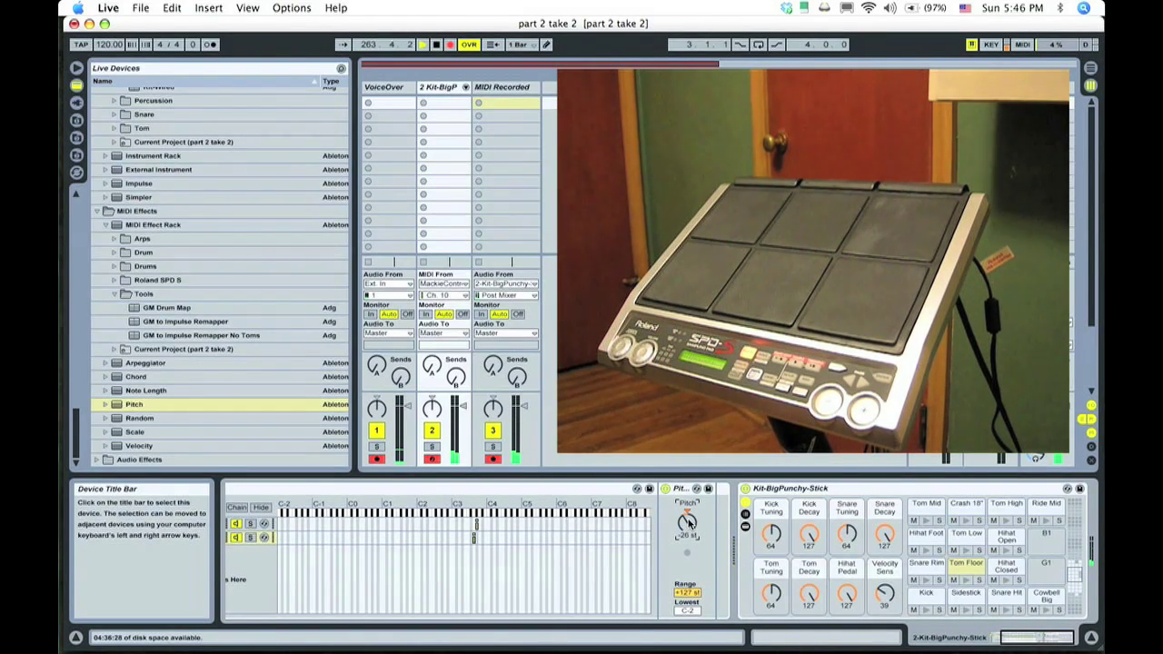
# Swap the Hihat Open sound onto the Tom Floor pad, then return to the GM Drum Map view
pyautogui.click(1009, 538)
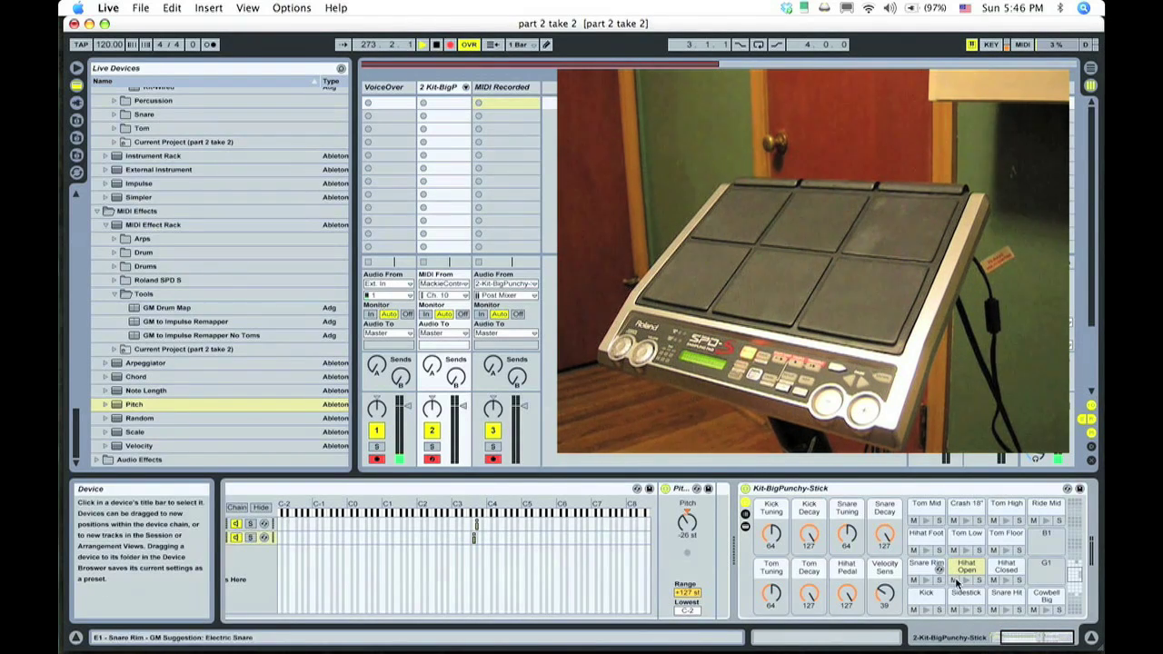
pyautogui.click(461, 528)
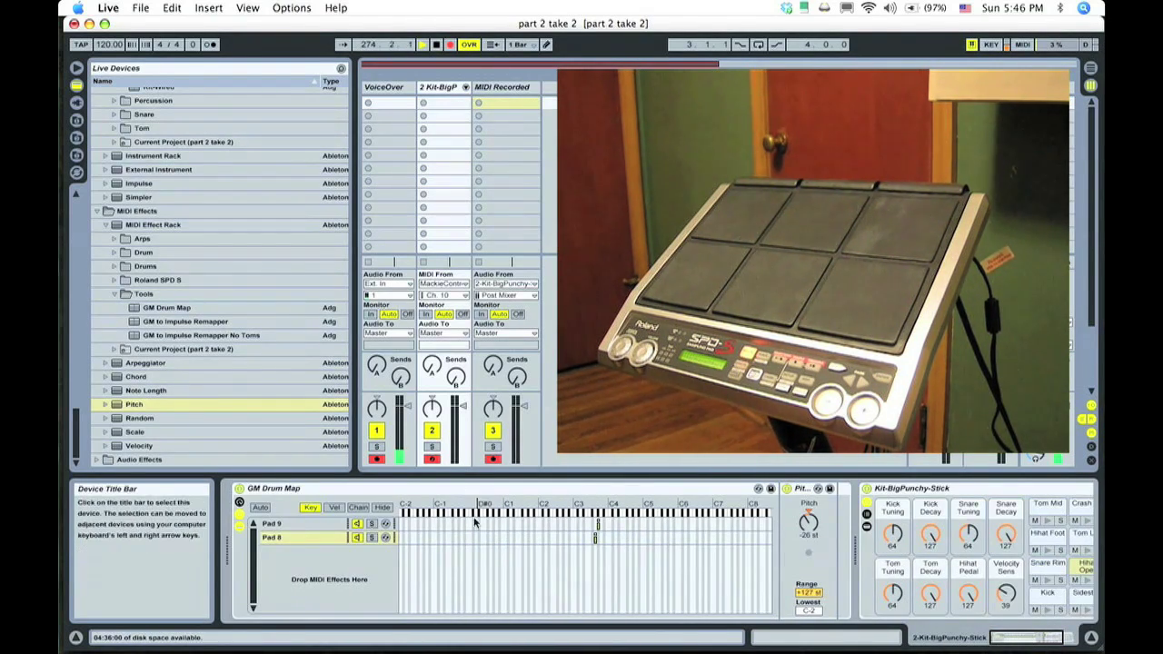
# Hot-swap GM Drum Map for the Roland SPD S Standard drum map preset
pyautogui.click(759, 490)
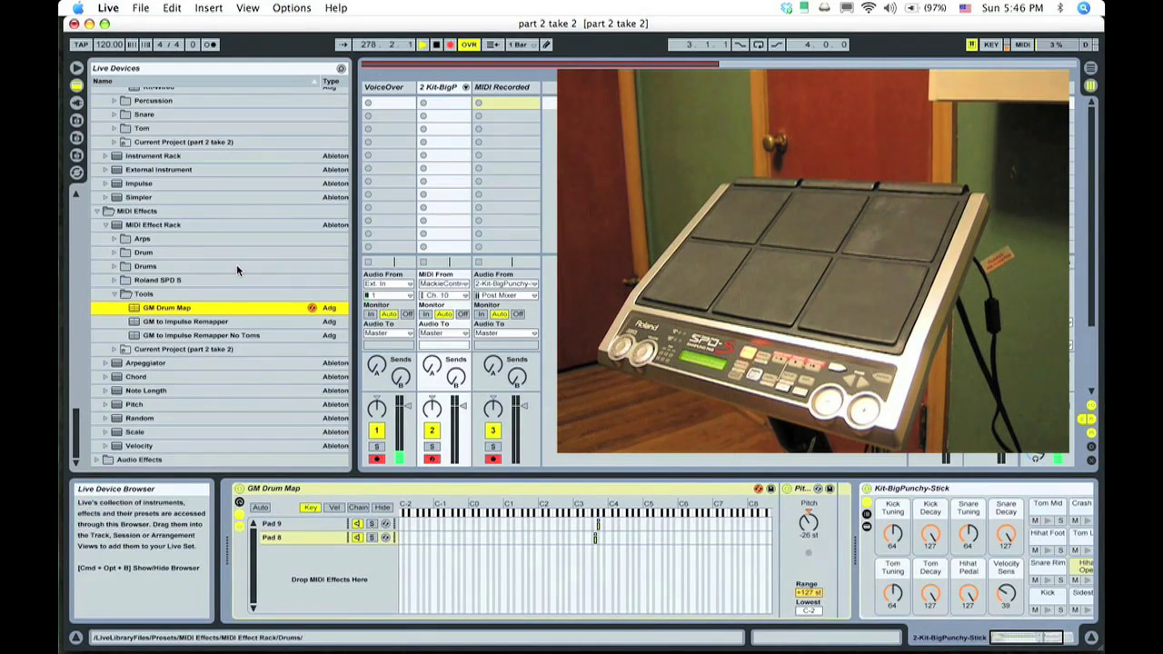
pyautogui.scroll(8, 236, 264)
pyautogui.scroll(-8, 235, 264)
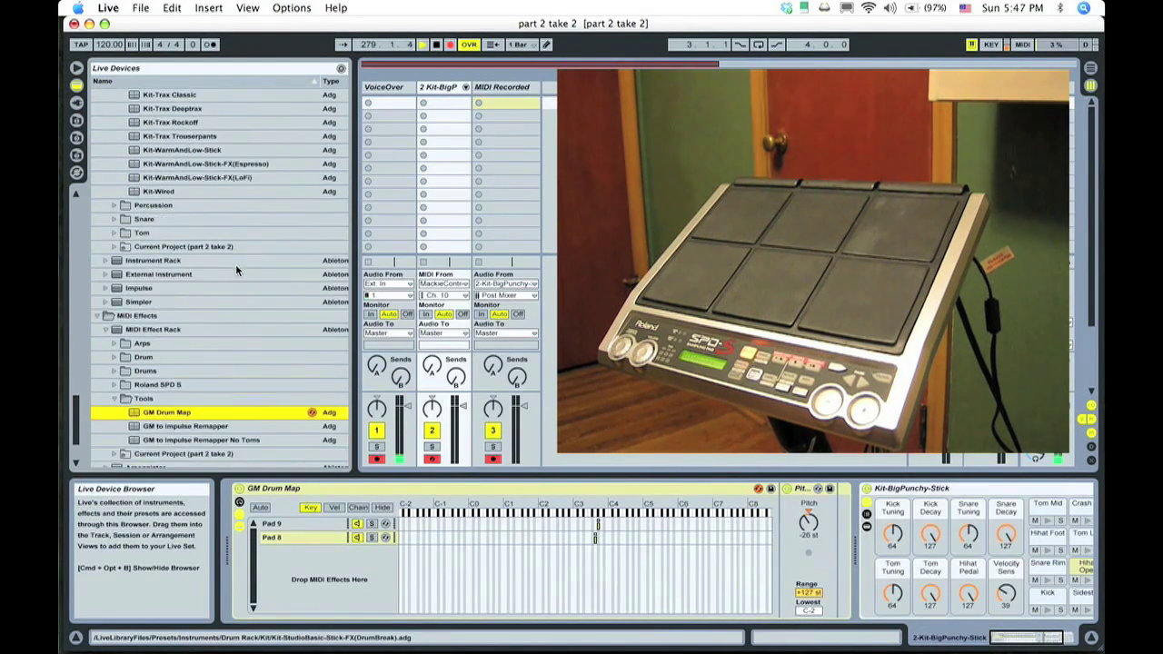
pyautogui.click(116, 360)
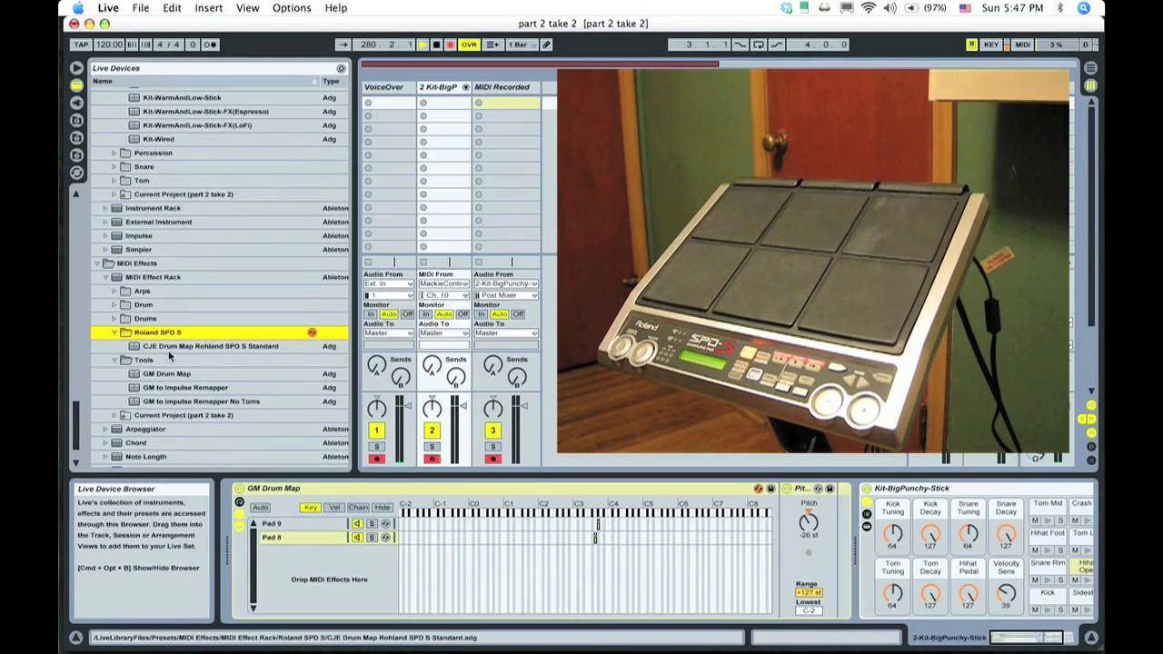
pyautogui.click(166, 347)
pyautogui.doubleClick(163, 347)
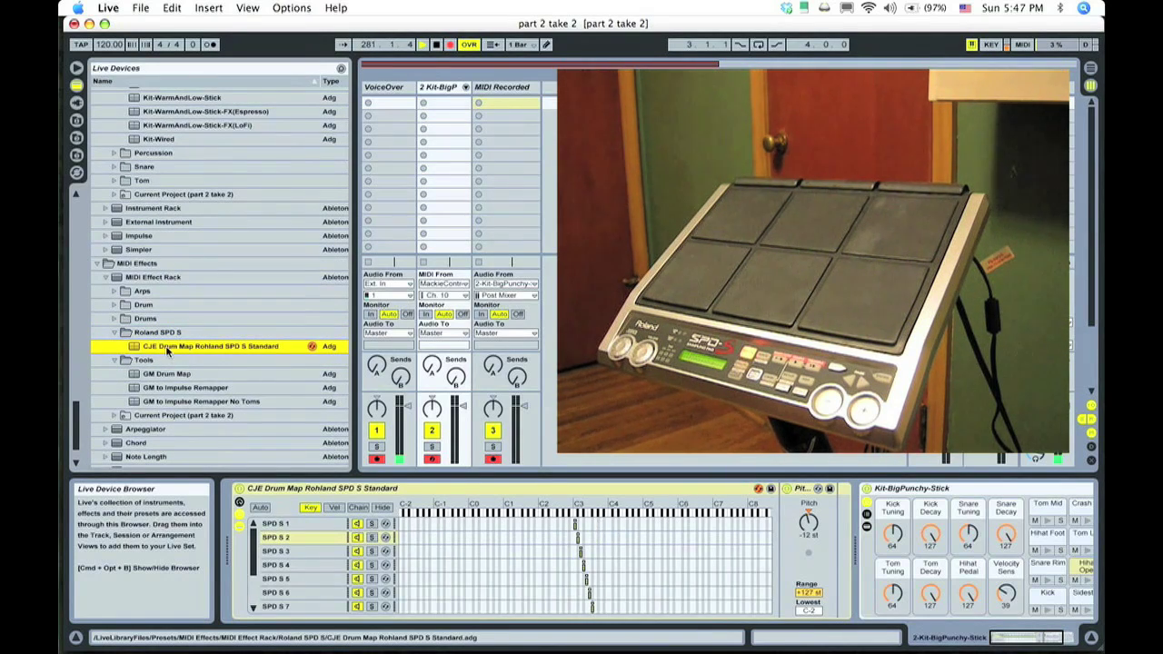
# Expand the remaining SPD S chains and bring the whole drum kit rack into view
pyautogui.click(302, 524)
pyautogui.scroll(-3, 300, 550)
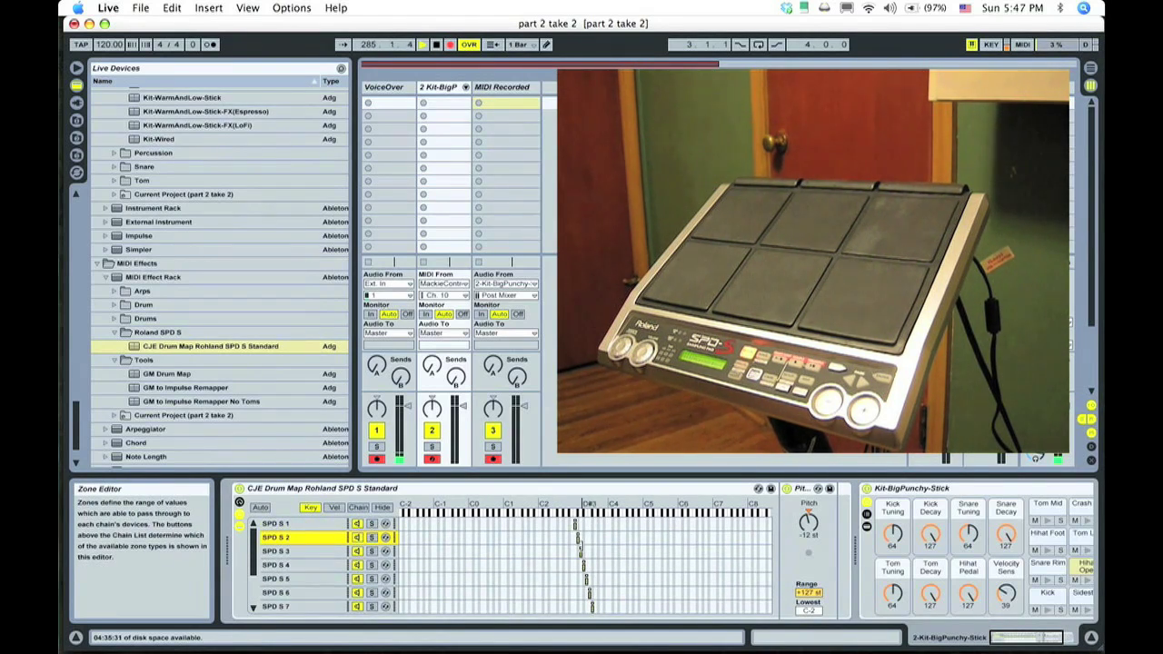
pyautogui.click(1050, 640)
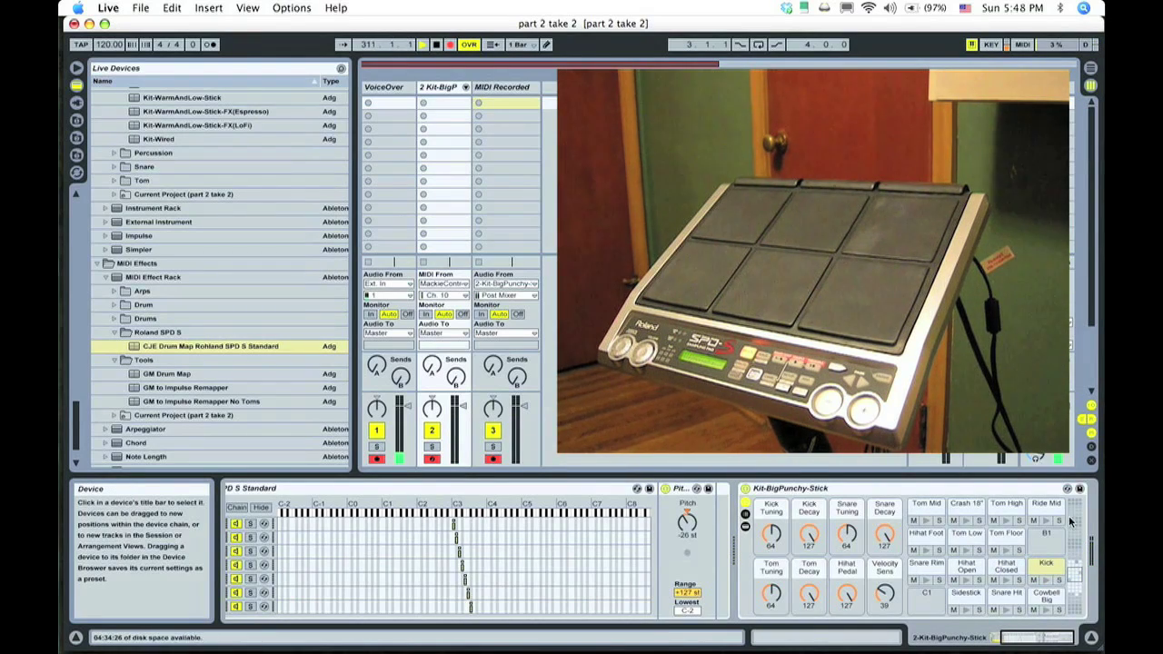
# Hot-swap the drum rack for the custom CJE Kit-BigPunchy-Stick kit preset
pyautogui.click(1069, 489)
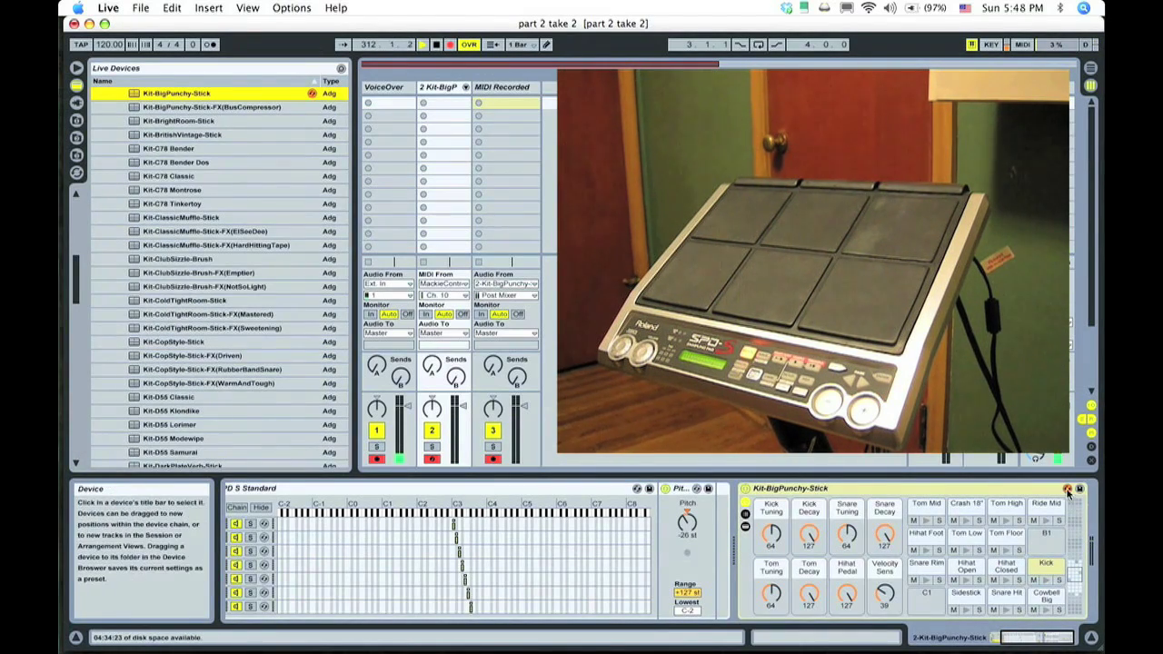
pyautogui.scroll(5, 272, 303)
pyautogui.scroll(2, 271, 297)
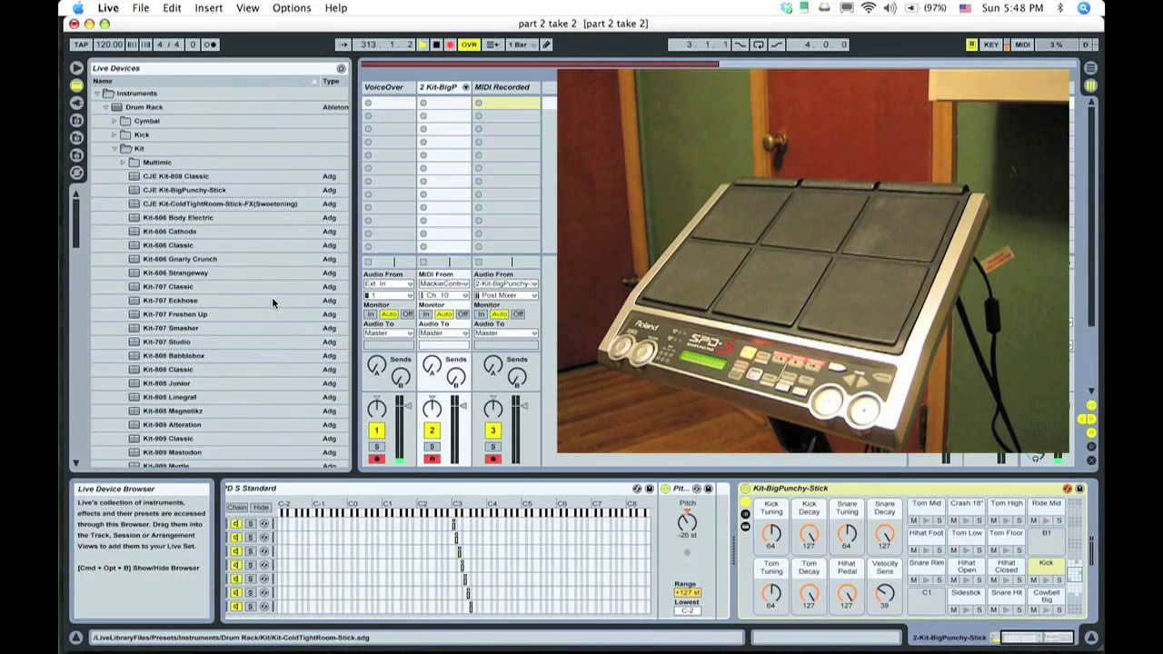
pyautogui.click(202, 190)
pyautogui.doubleClick(179, 191)
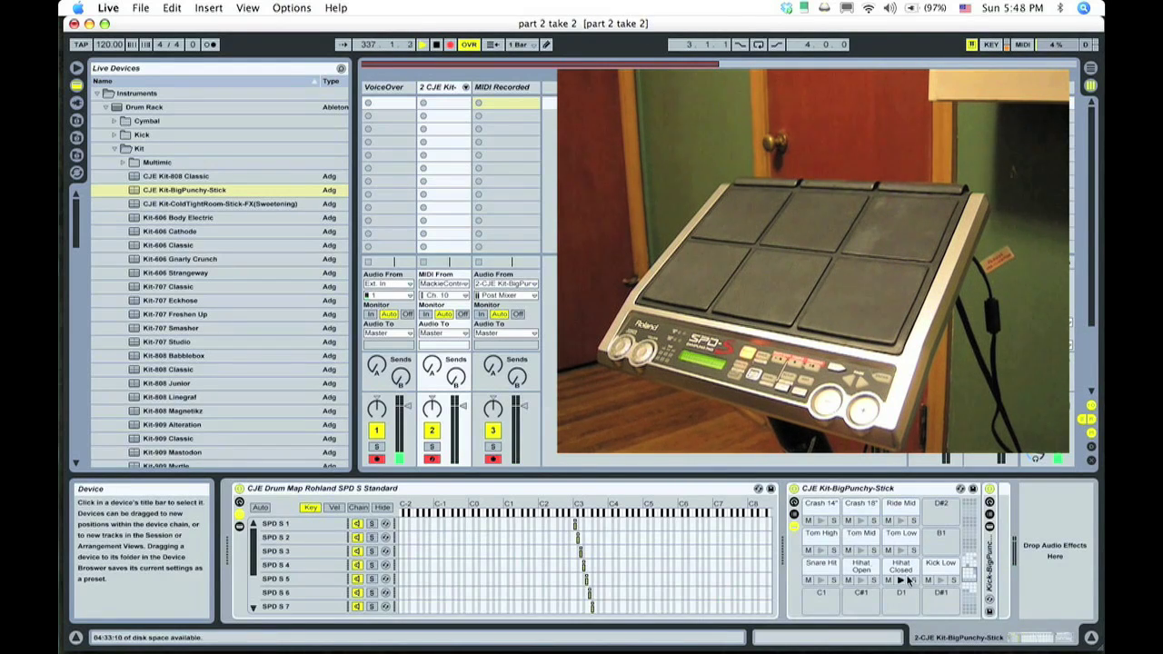
pyautogui.click(962, 490)
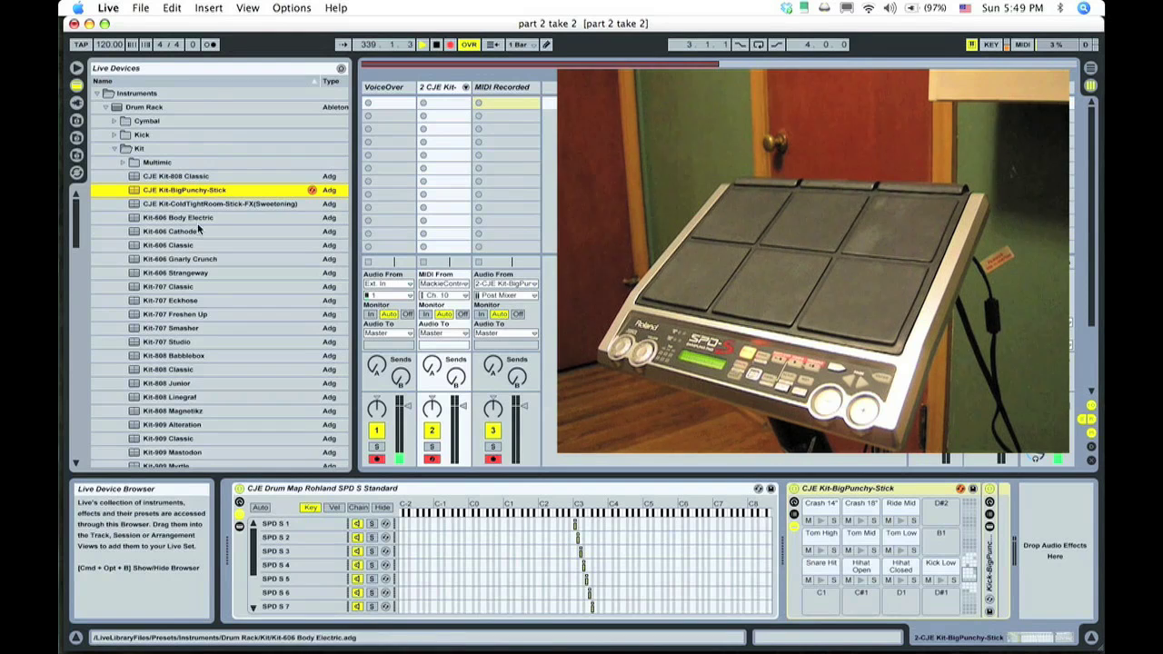
# Hot-swap in the CJE Kit-808 Classic drum rack, replacing BigPunchy, with Kick-808 on G1
pyautogui.click(194, 176)
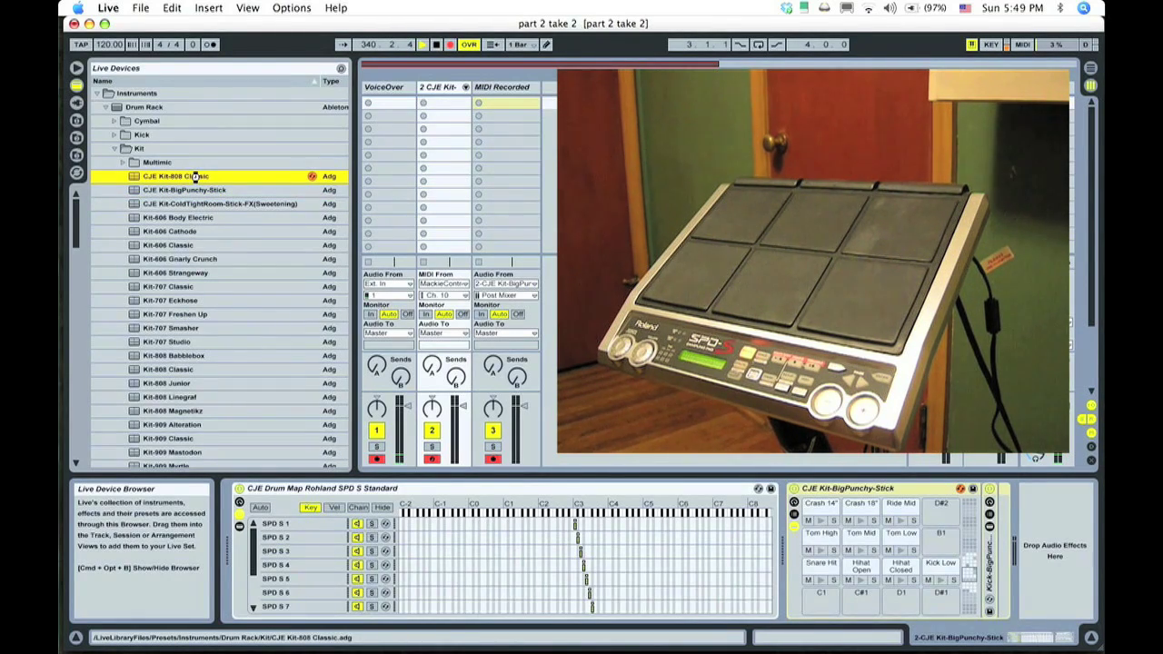
pyautogui.doubleClick(194, 176)
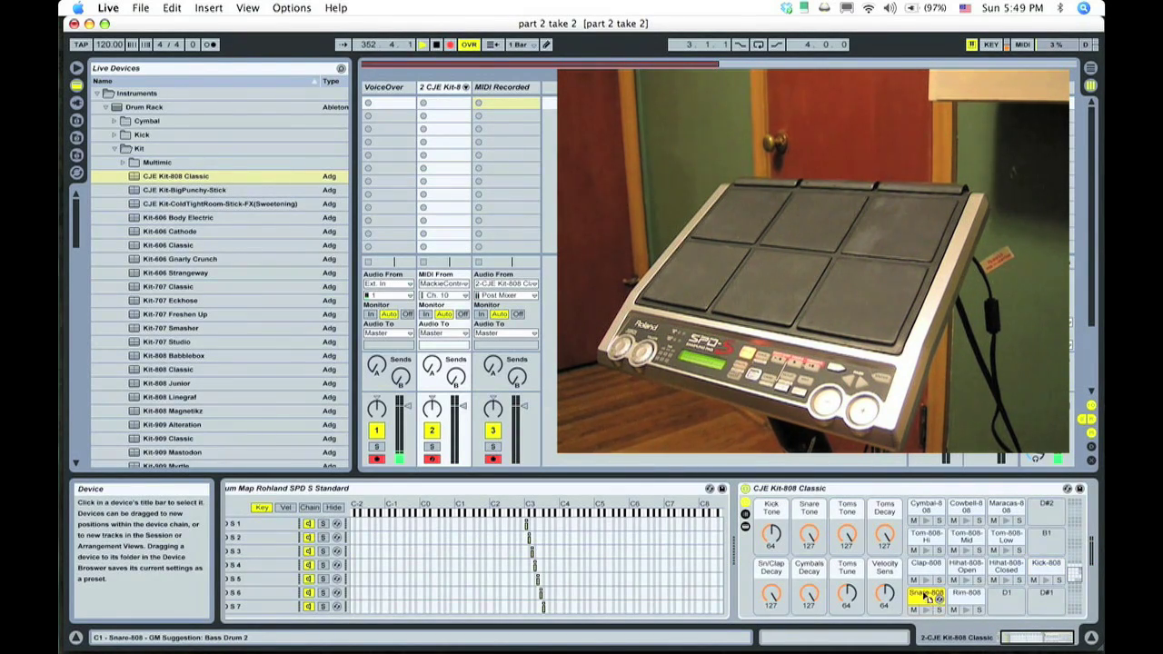
pyautogui.moveTo(926, 597); pyautogui.dragTo(926, 575)
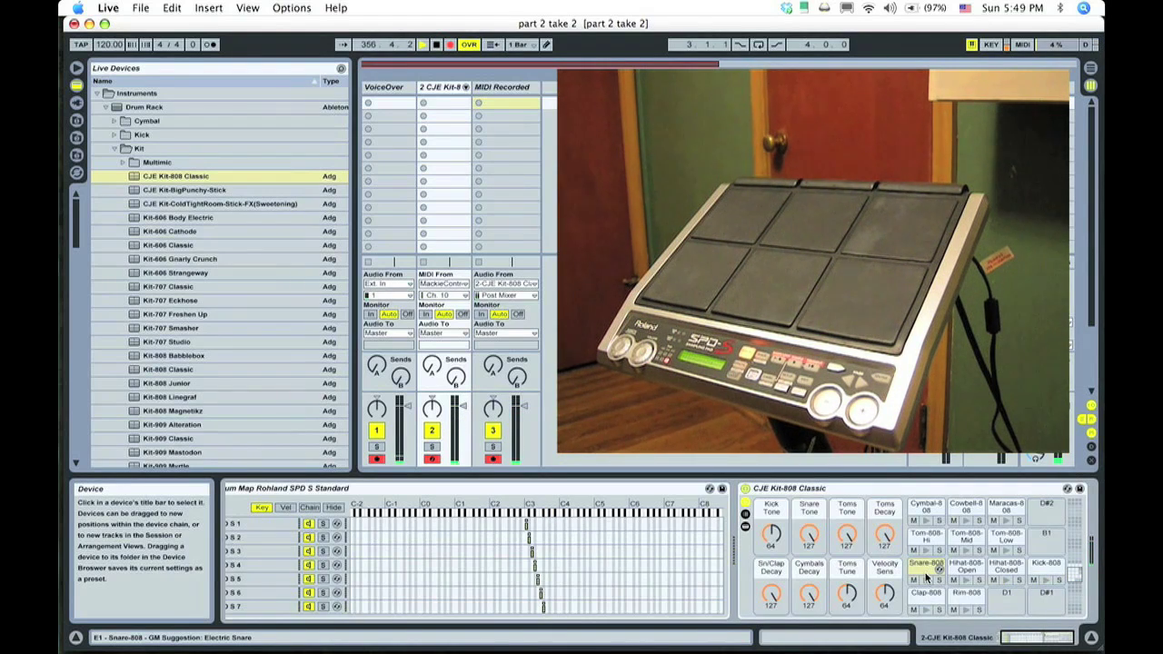
pyautogui.moveTo(928, 592); pyautogui.dragTo(928, 574)
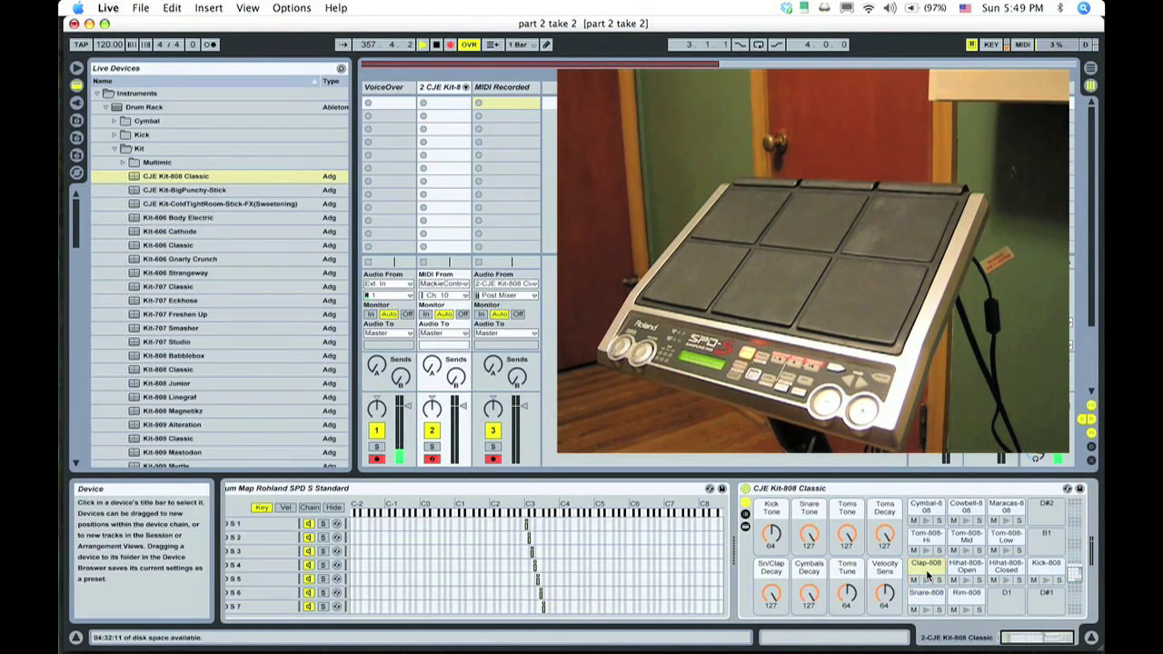